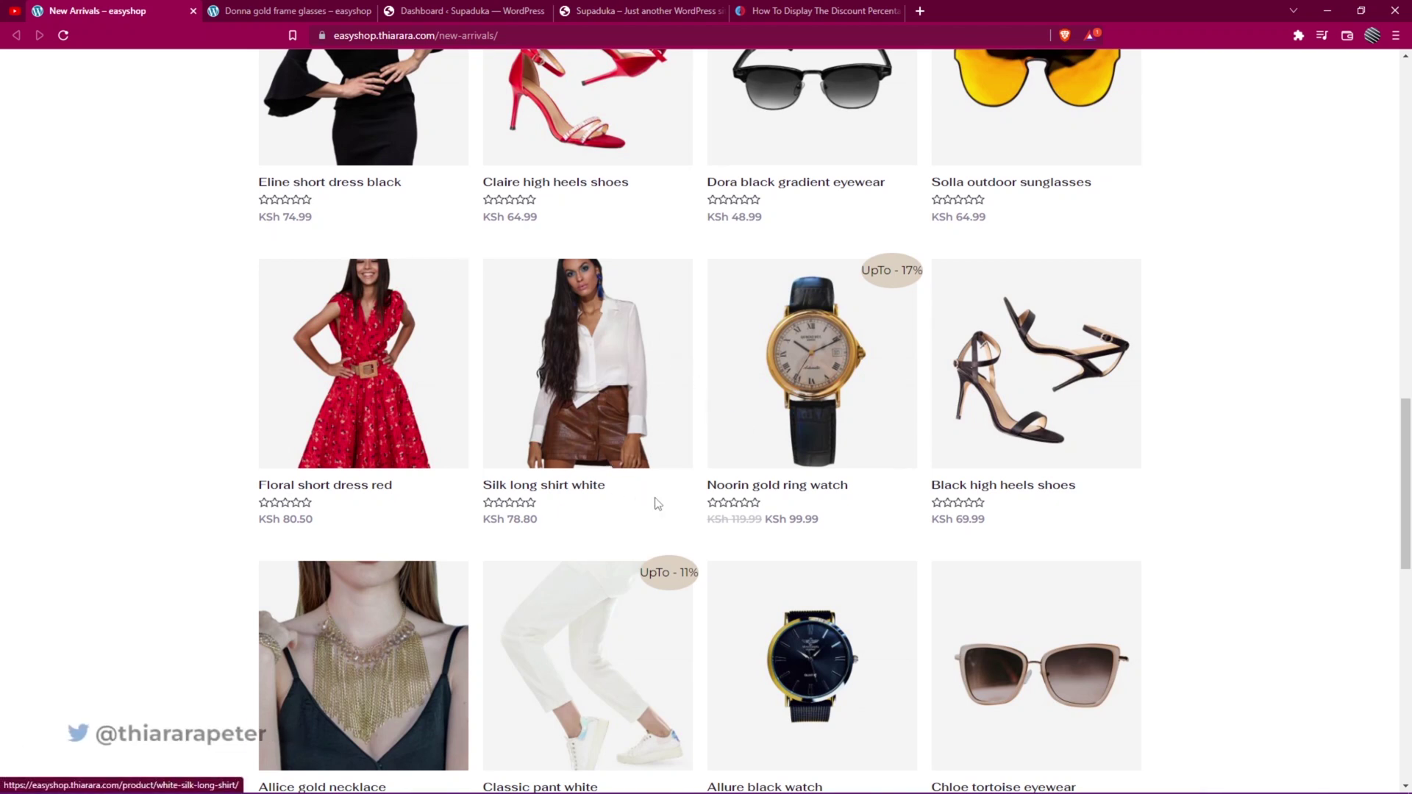
- Inspect the UpTo sale badge on Classic pant white, then return to New Arrivals
scroll(671, 380, "down", 3)
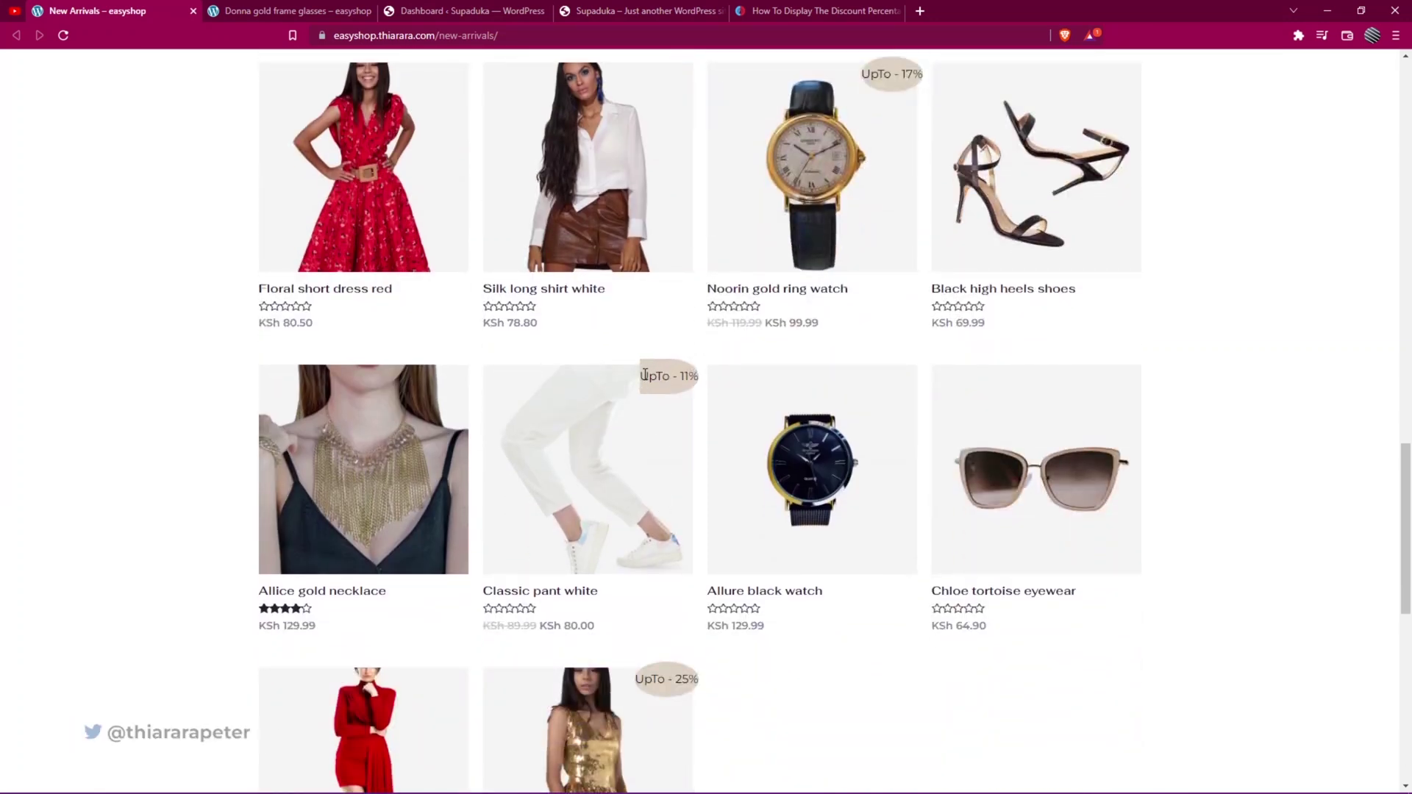
left_click(646, 438)
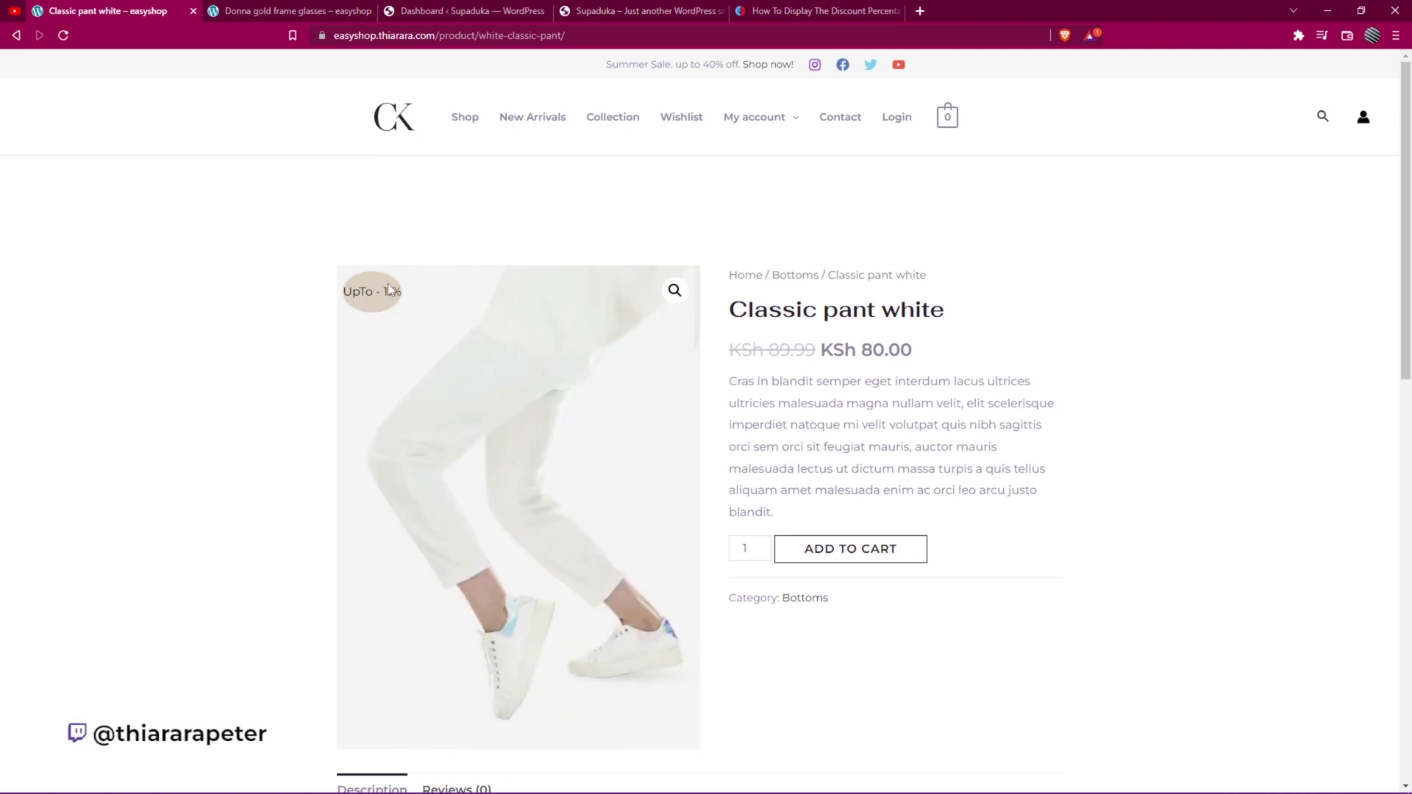
left_click(542, 118)
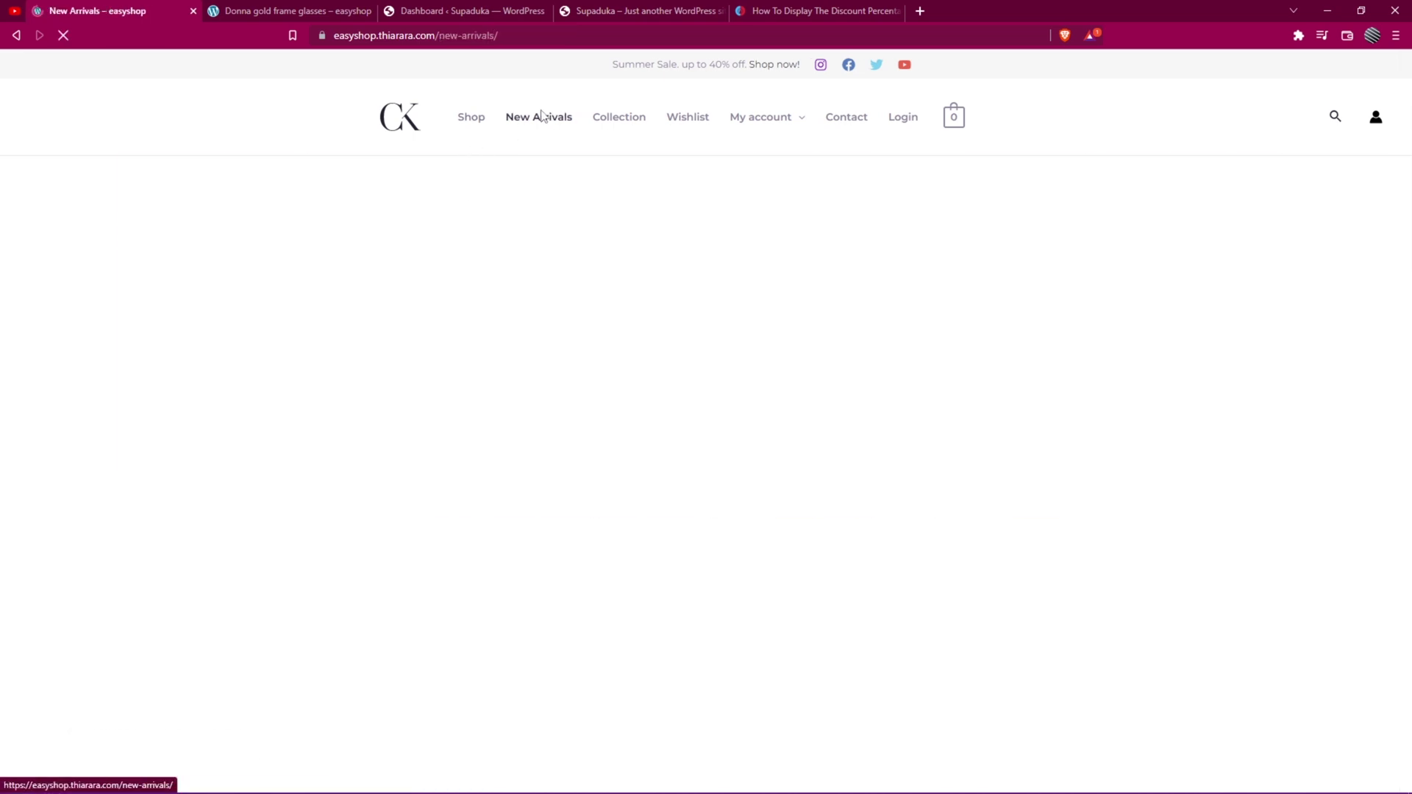
- Scroll New Arrivals down to the gold party dress's 'UpTo - 25%' badge
scroll(551, 294, "down", 3)
scroll(567, 504, "down", 3)
scroll(909, 583, "down", 3)
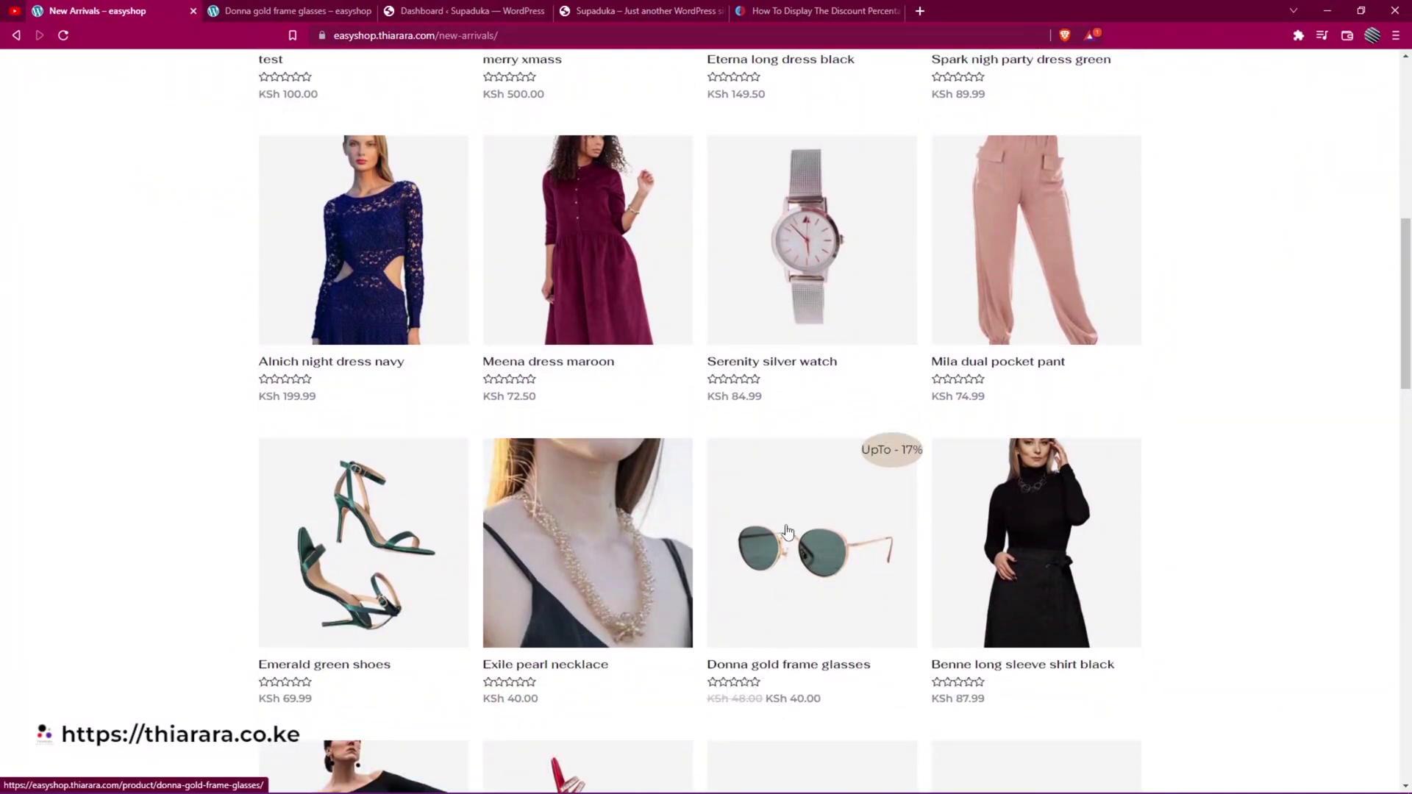
scroll(735, 515, "down", 4)
scroll(628, 575, "down", 5)
scroll(604, 574, "down", 4)
scroll(606, 574, "down", 5)
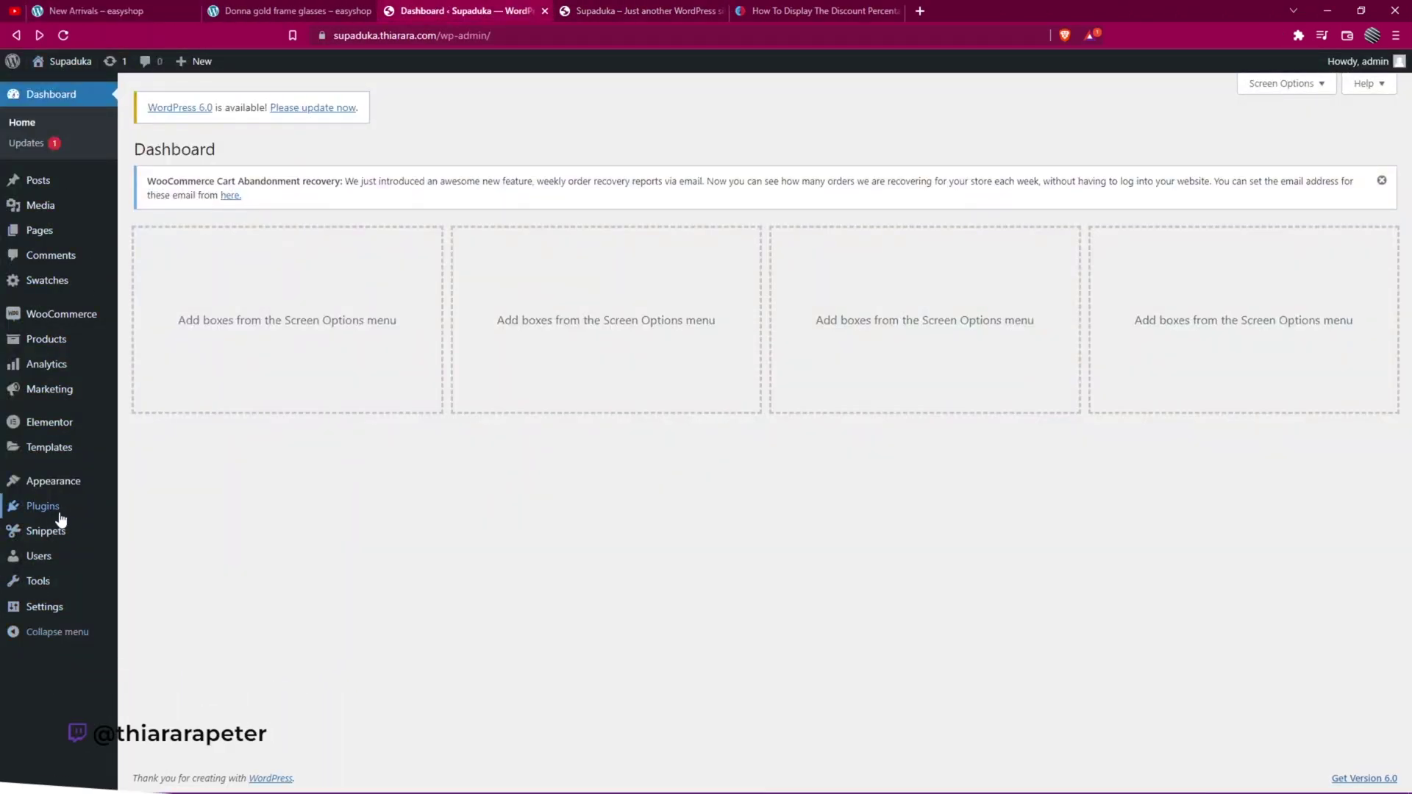
mouse_move(43, 505)
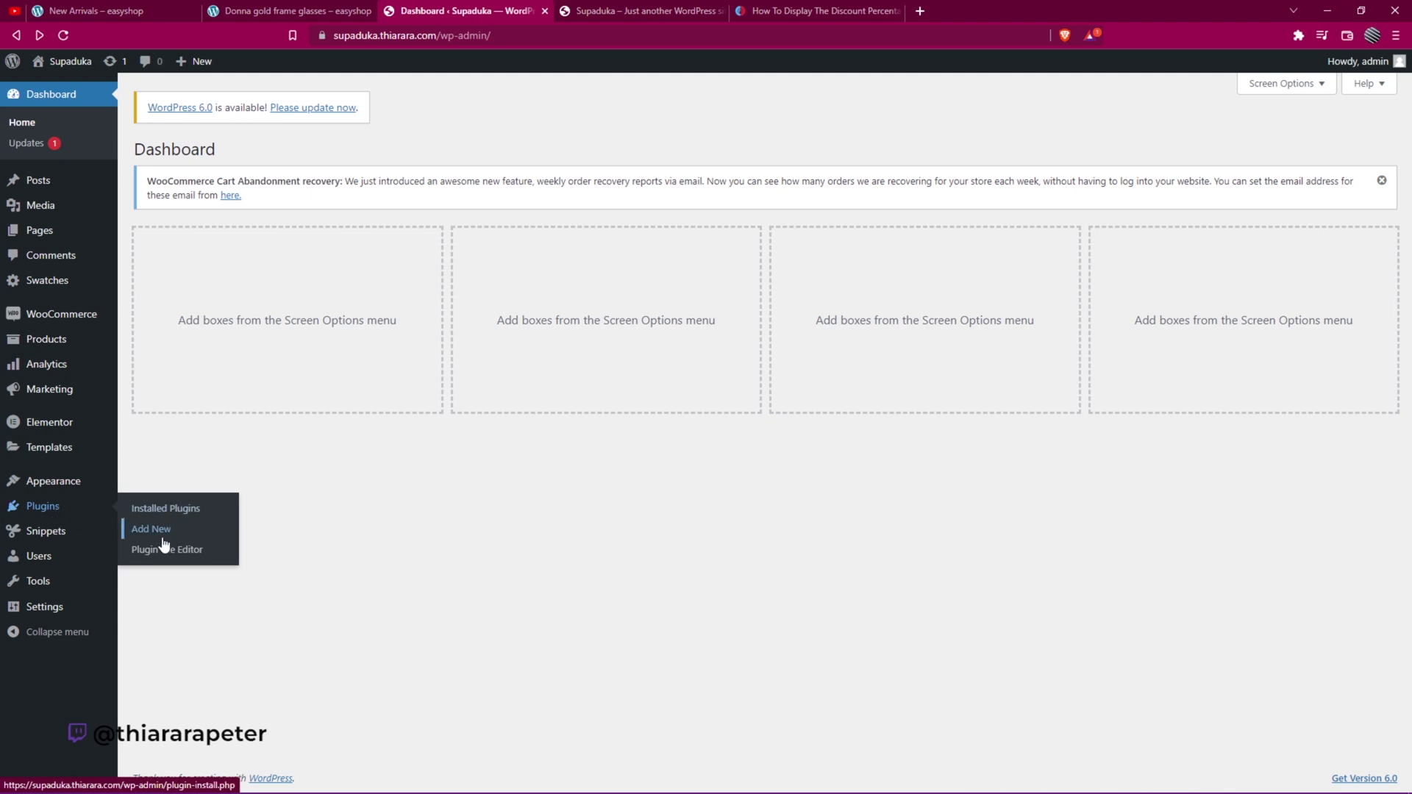
- Find Code Snippets under Add New Plugins, install it and activate it
left_click(159, 536)
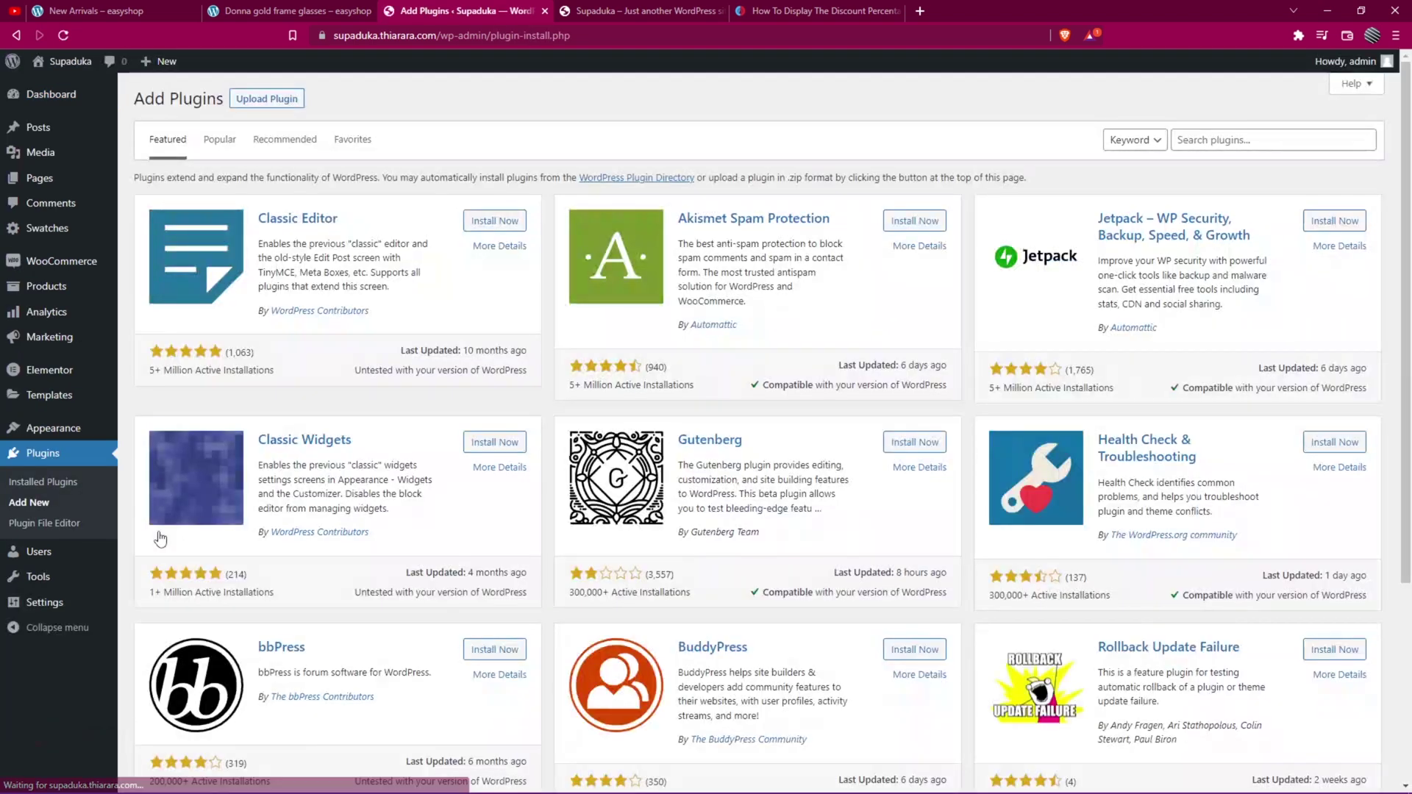
left_click(1213, 139)
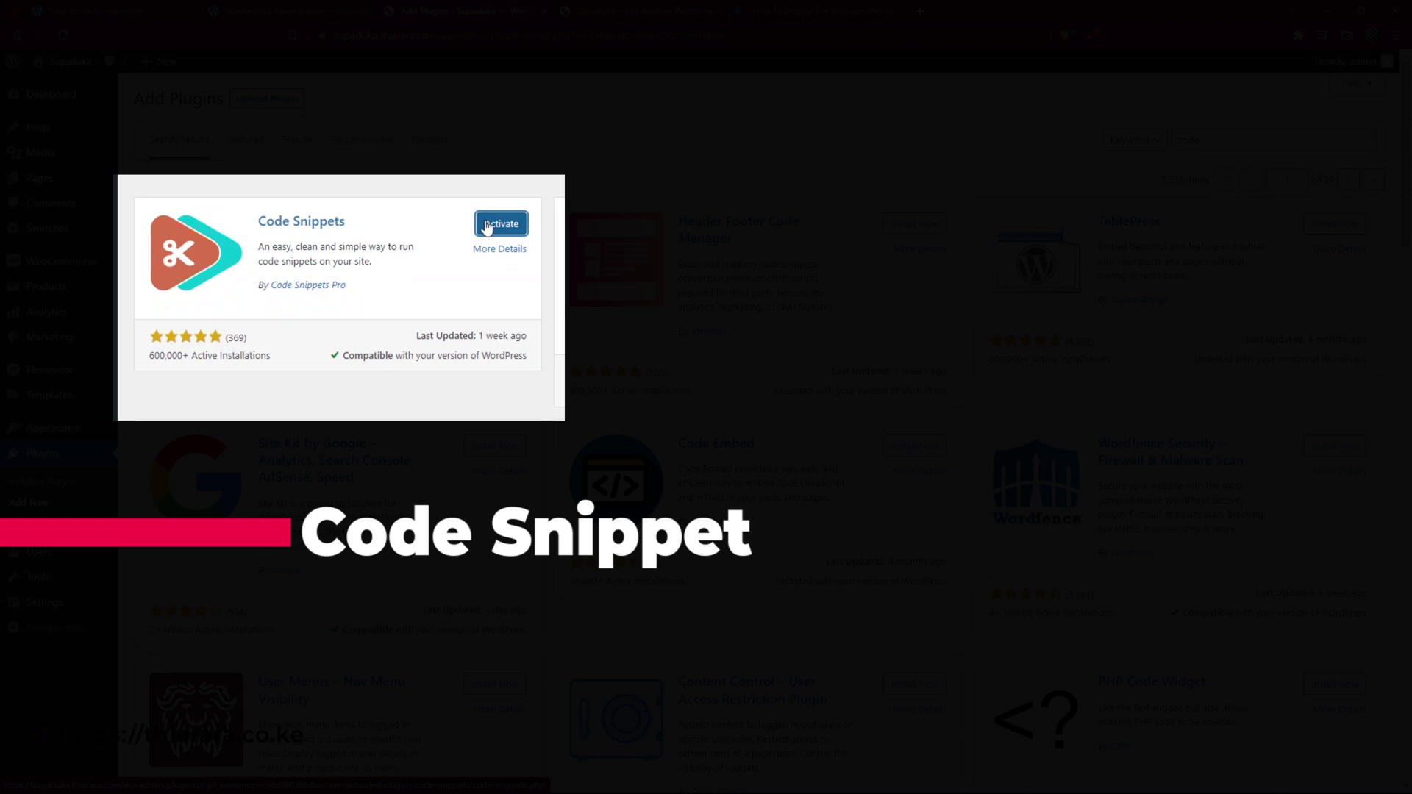
left_click(485, 225)
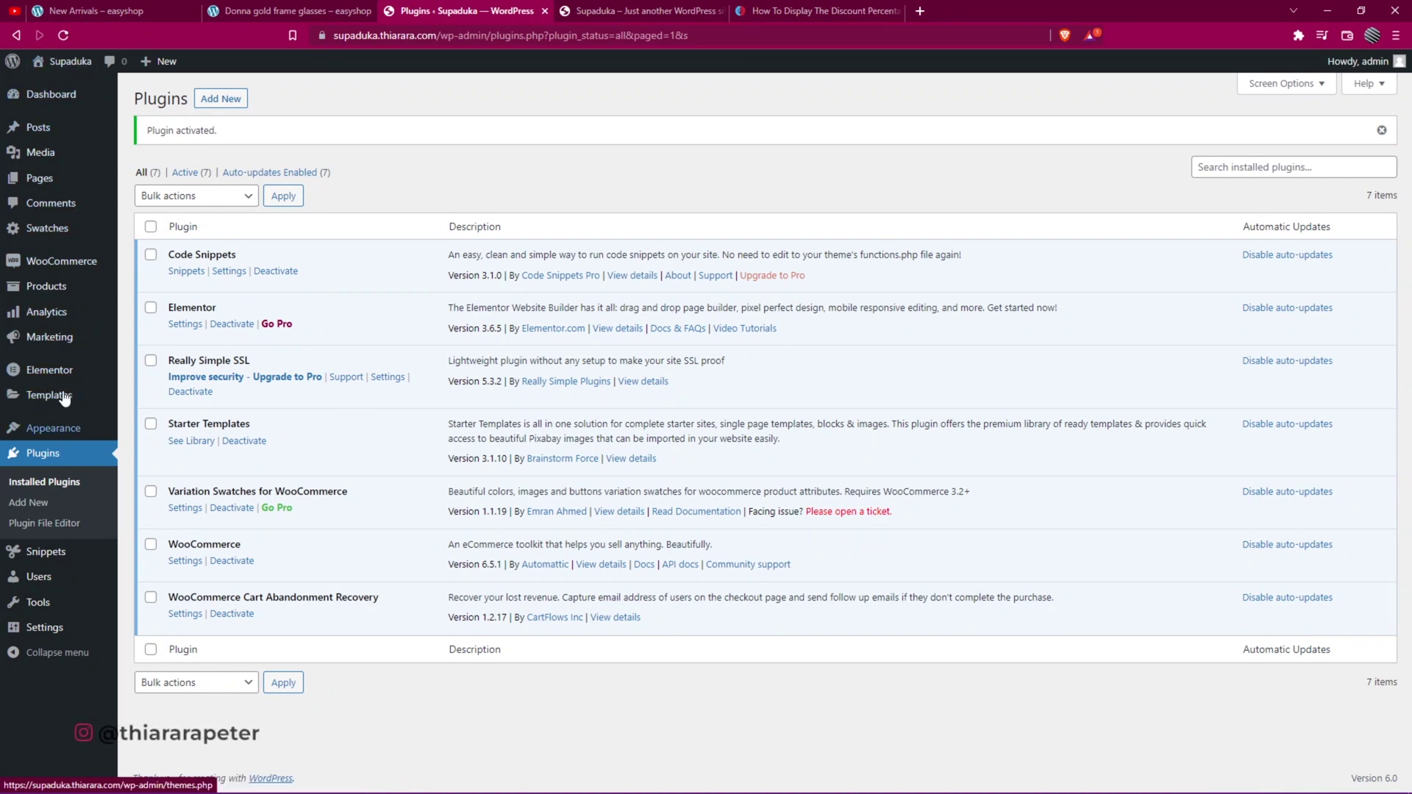
mouse_move(45, 552)
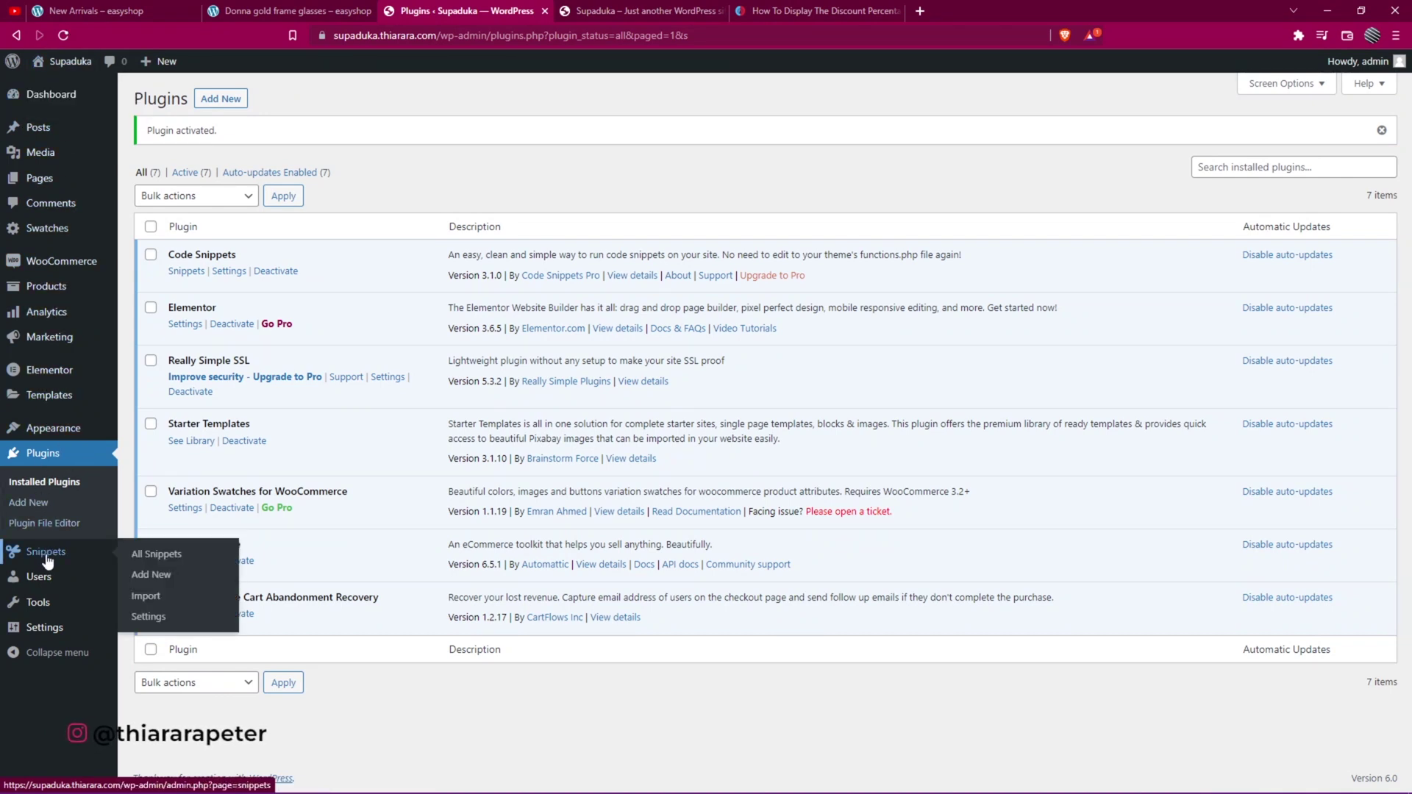
- Add a new snippet from All Snippets and title it '% discount display'
left_click(148, 557)
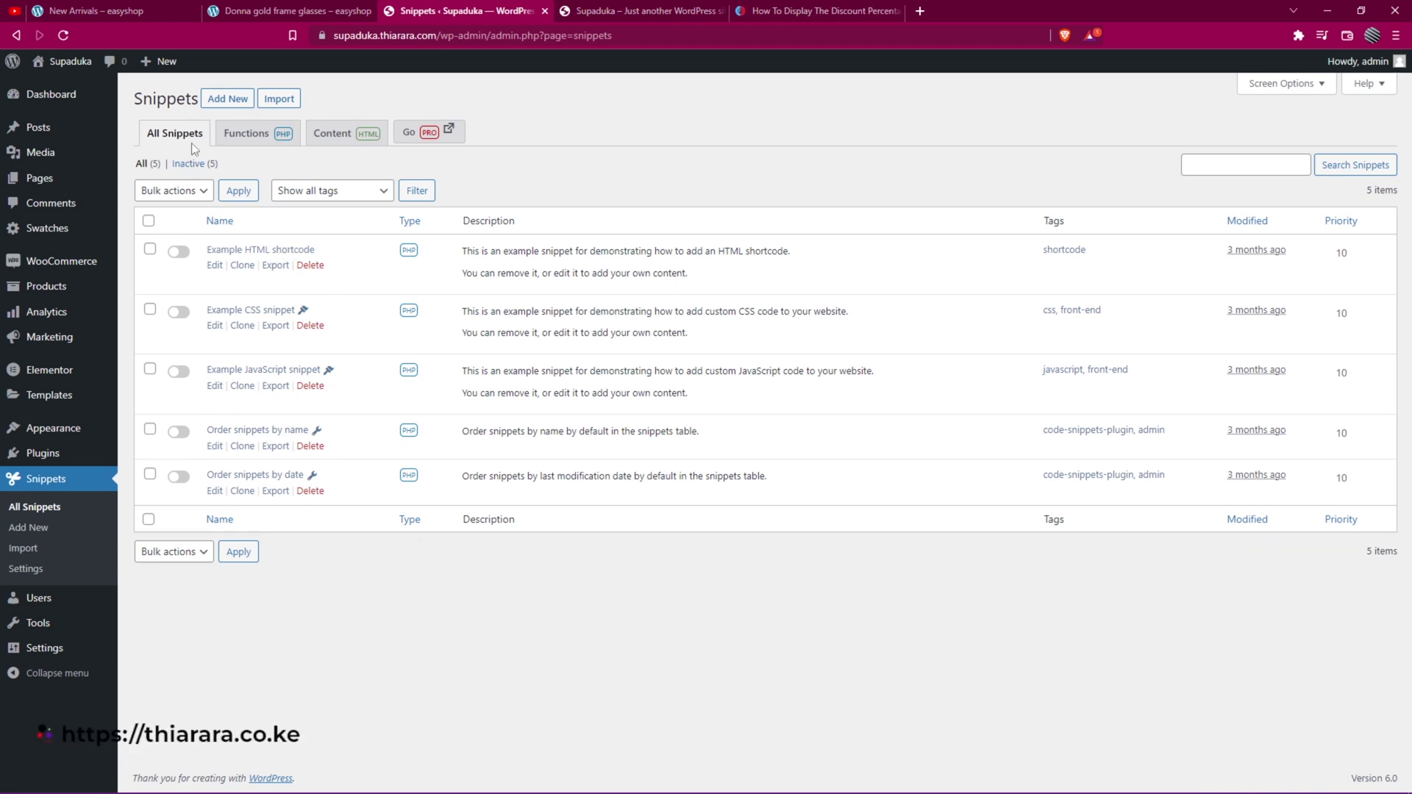
left_click(245, 99)
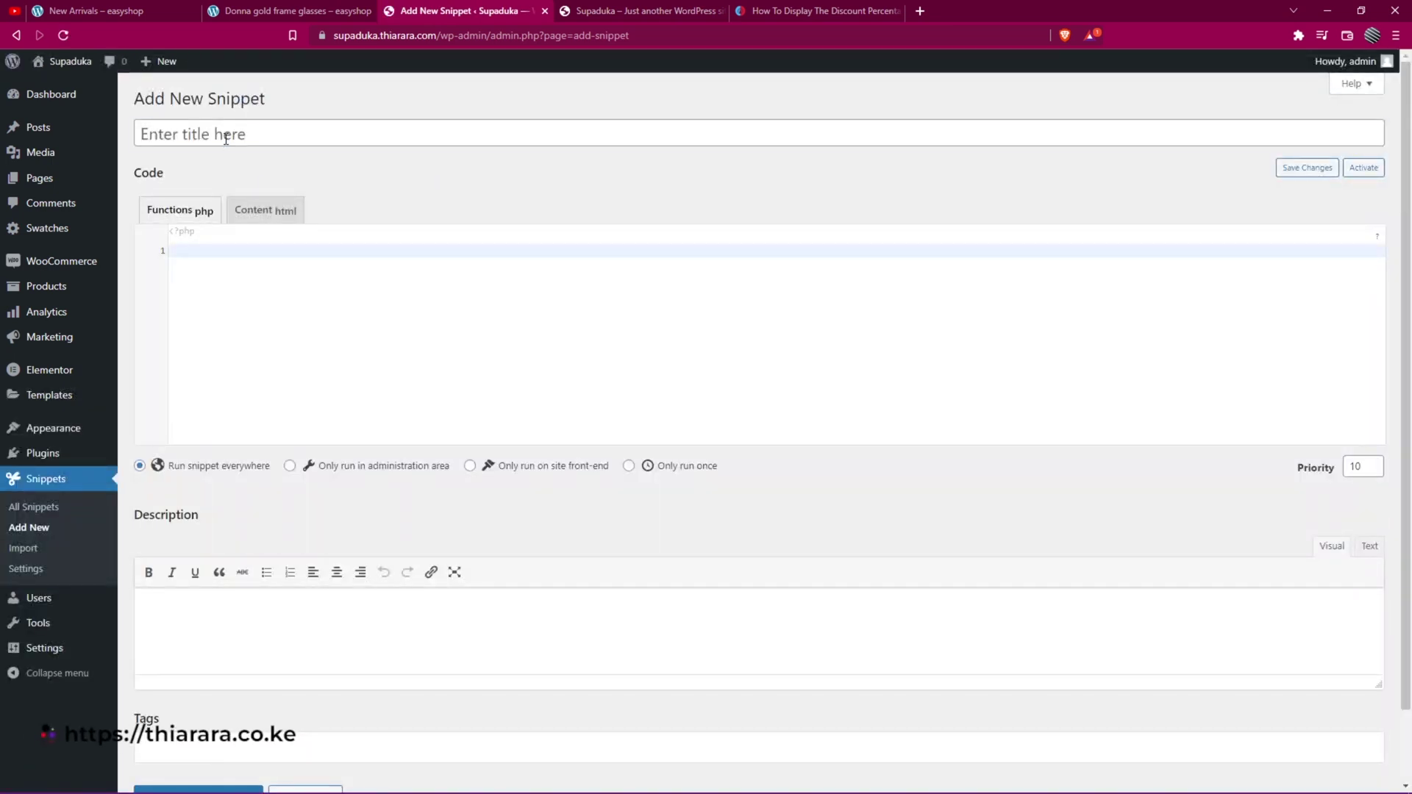
left_click(226, 139)
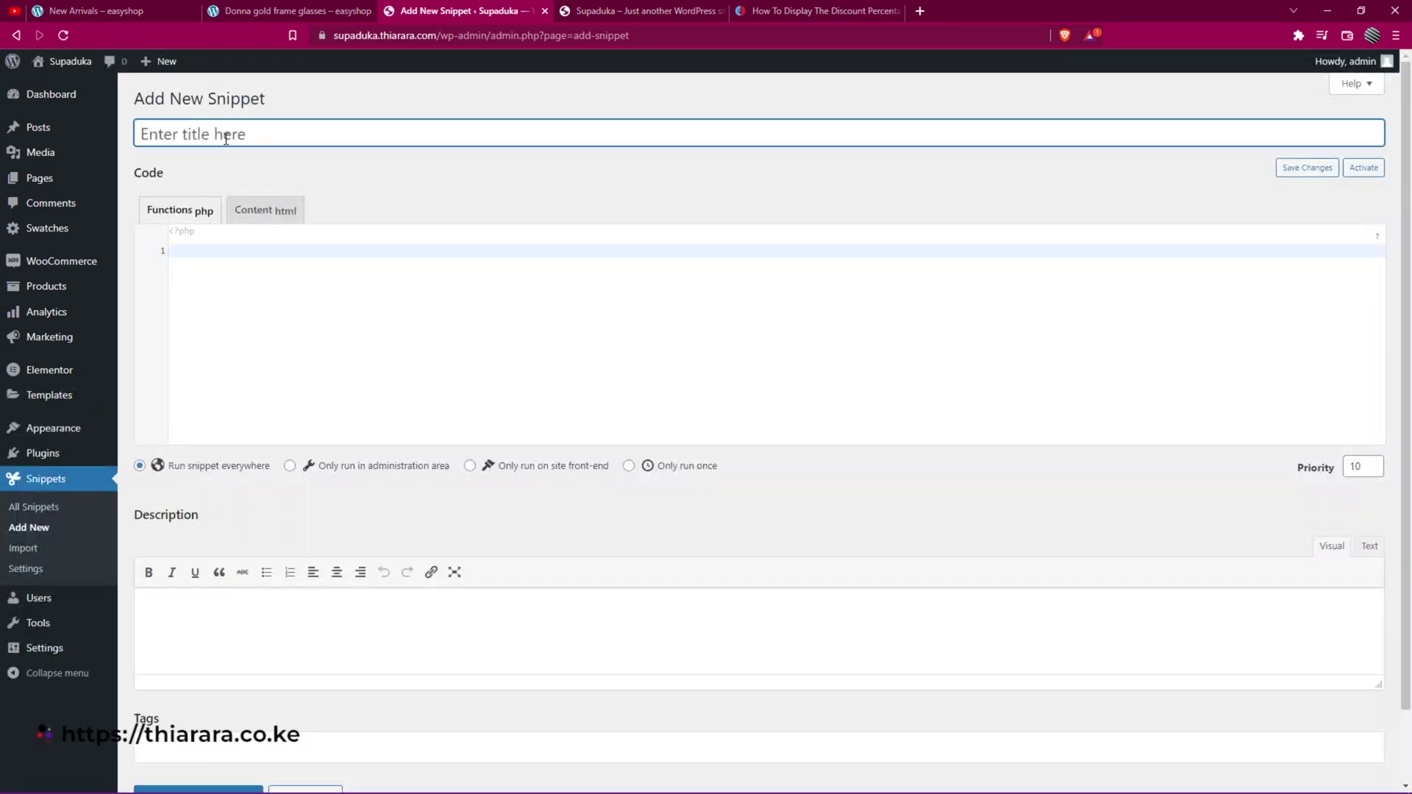
type("%discount display")
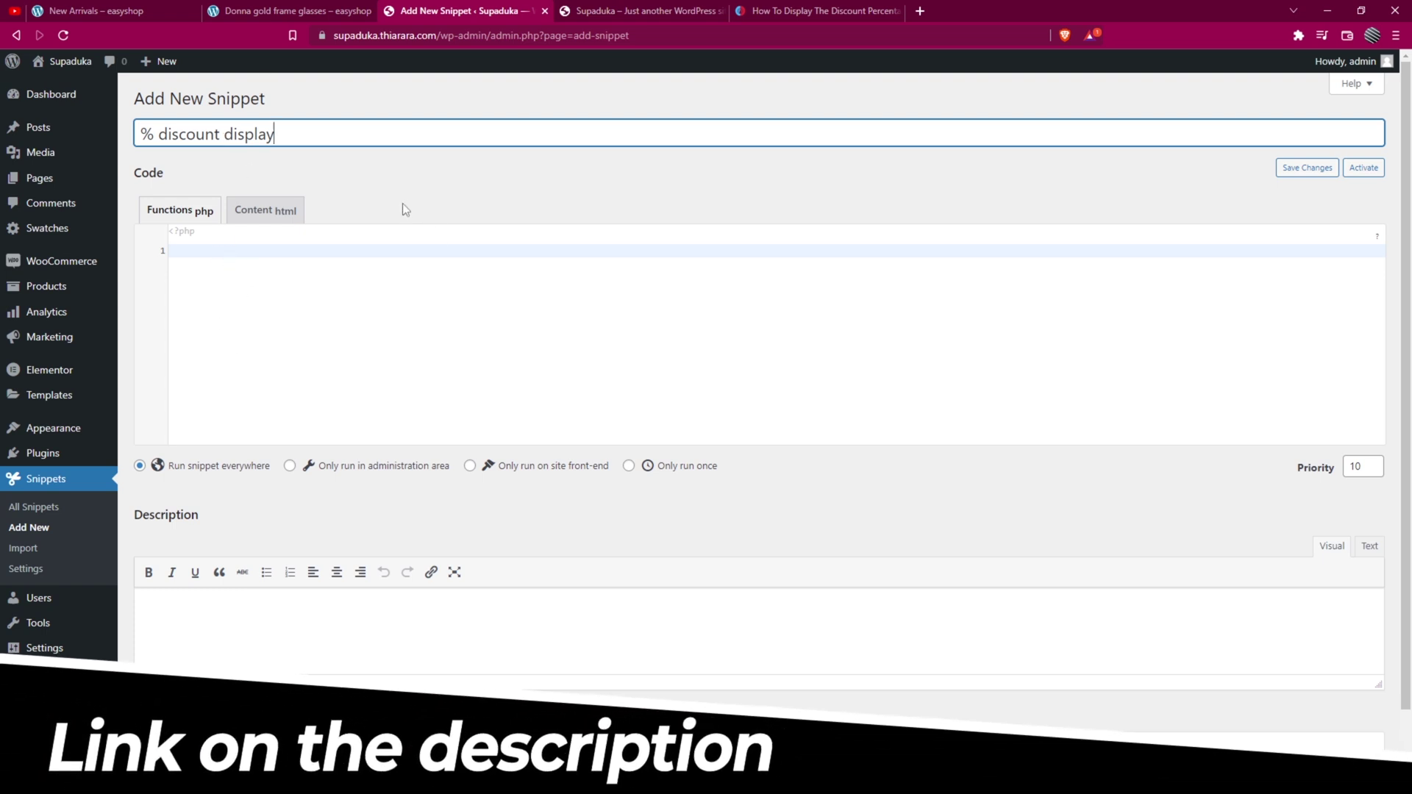
- Select and copy the full PHP code block from the thiarara.co.ke tutorial, then return to the snippet
left_click(787, 10)
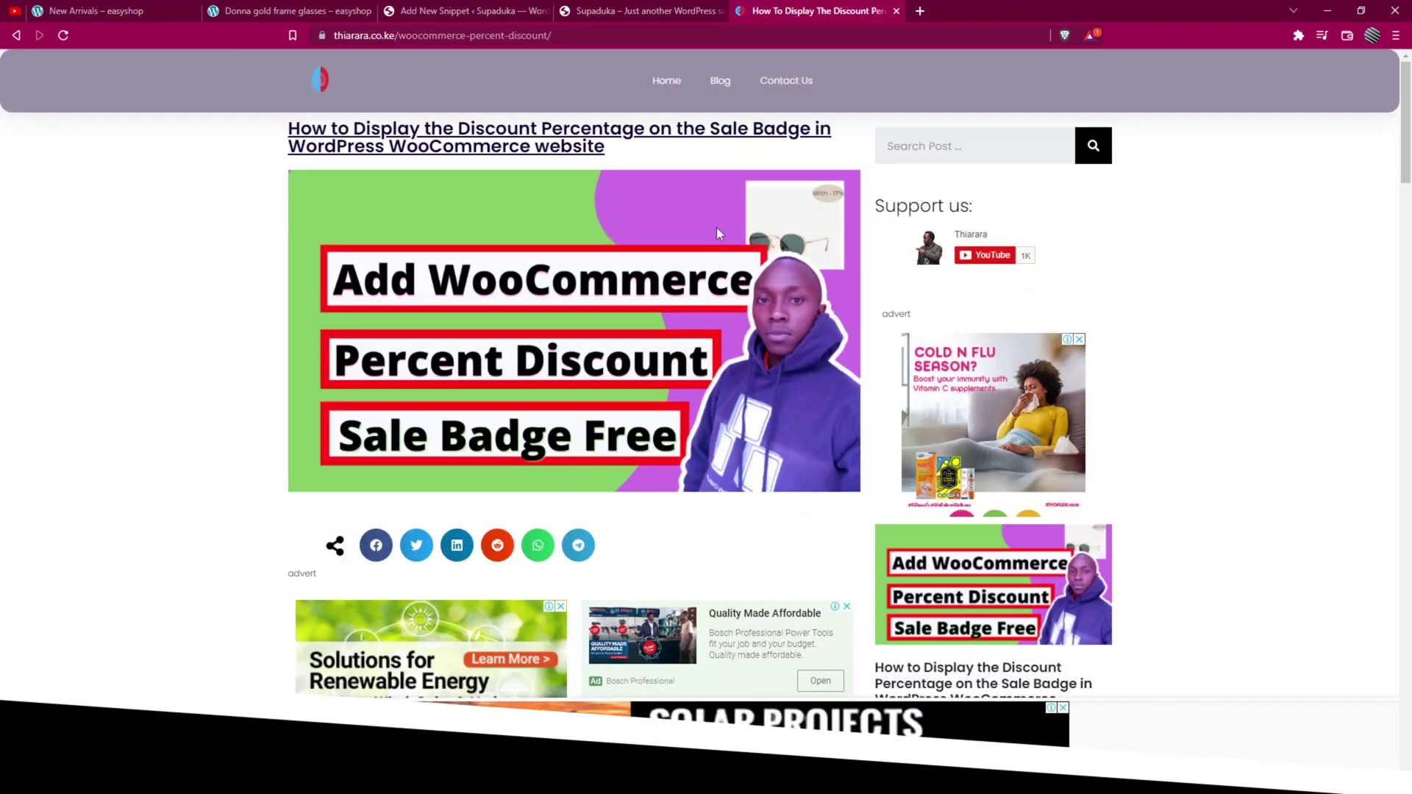
scroll(508, 353, "down", 4)
scroll(506, 346, "down", 4)
scroll(506, 347, "down", 2)
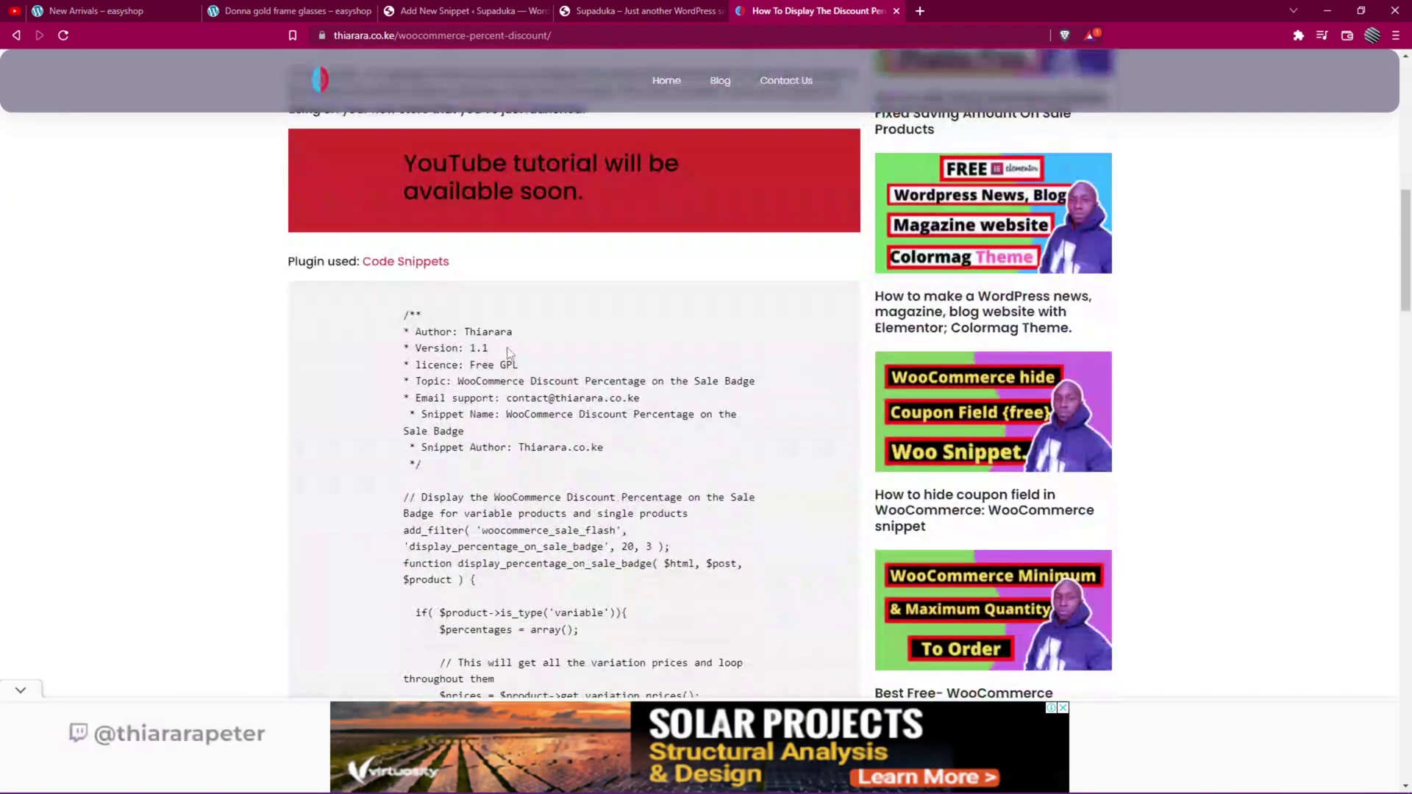
scroll(418, 328, "down", 2)
scroll(411, 221, "up", 1)
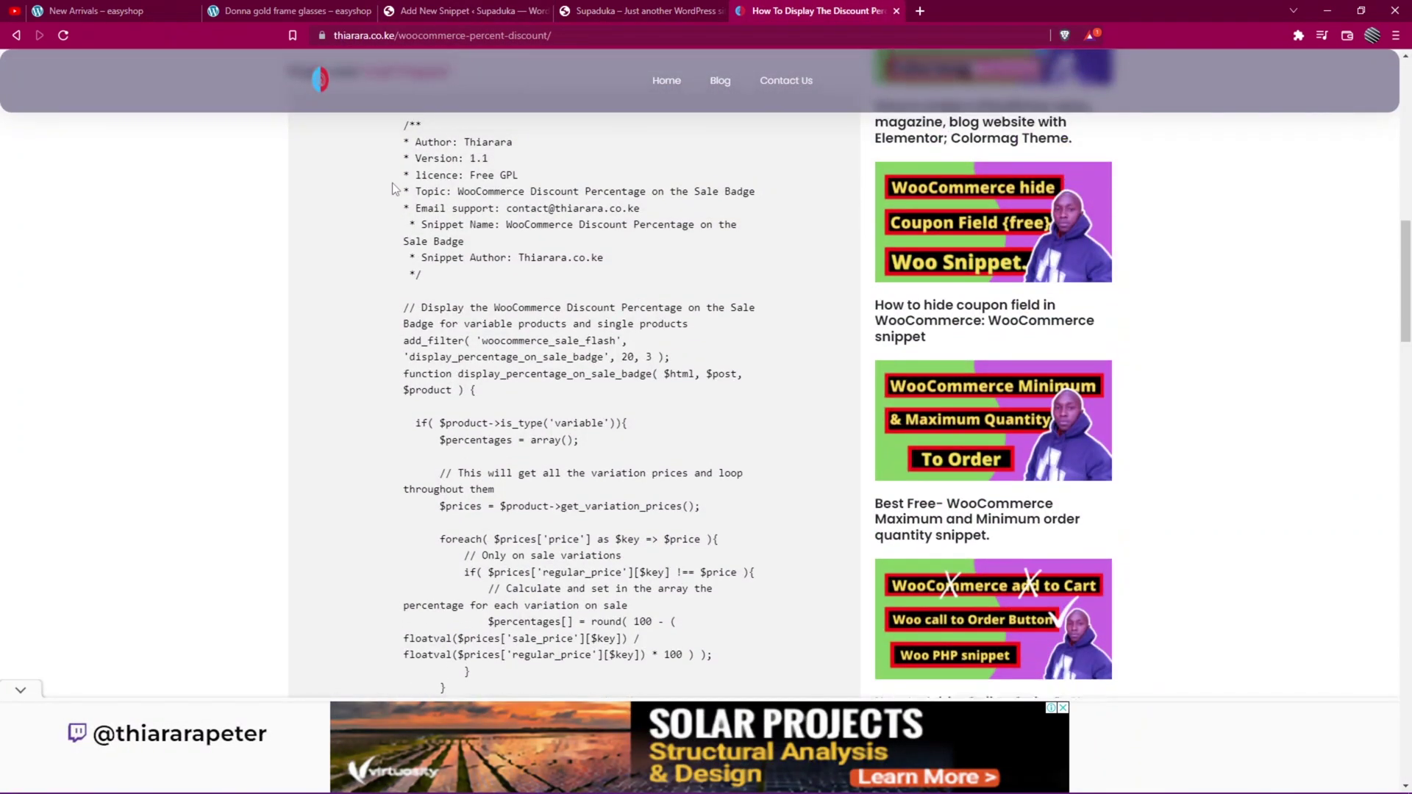
scroll(401, 228, "up", 1)
left_click_drag(400, 214, 549, 528)
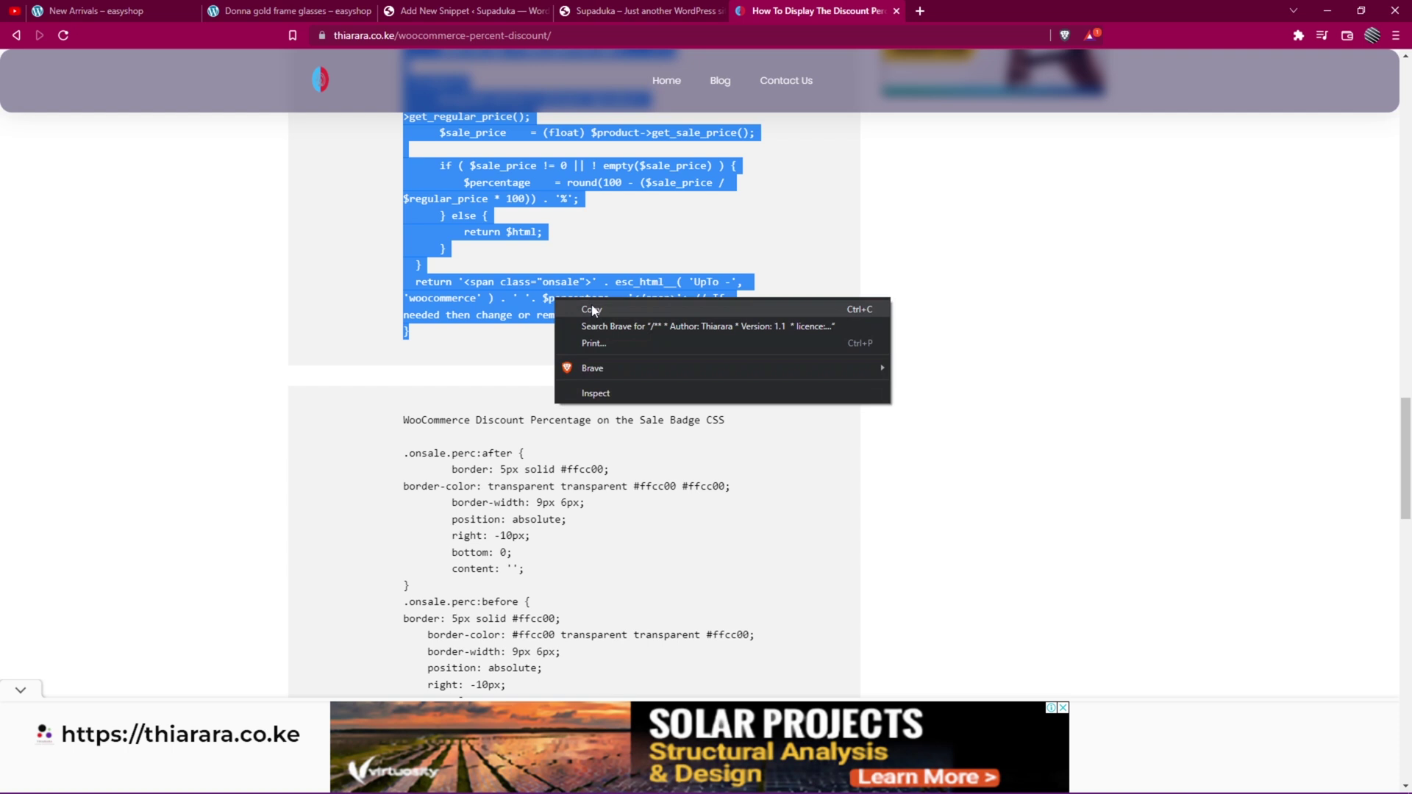
left_click(588, 325)
scroll(581, 323, "up", 3)
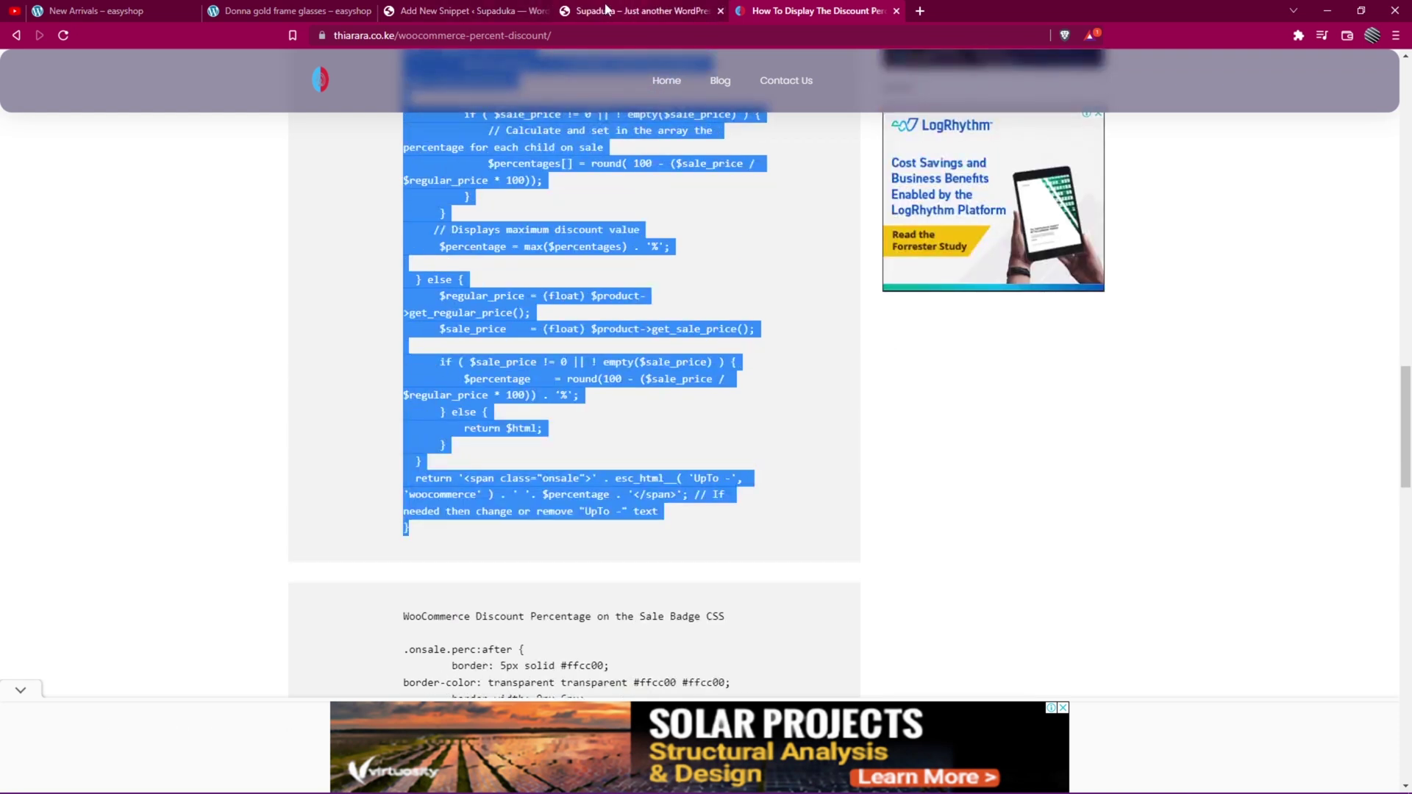
left_click(456, 10)
- Paste the copied discount-percentage PHP code into the snippet's code area
left_click(188, 254)
right_click(189, 254)
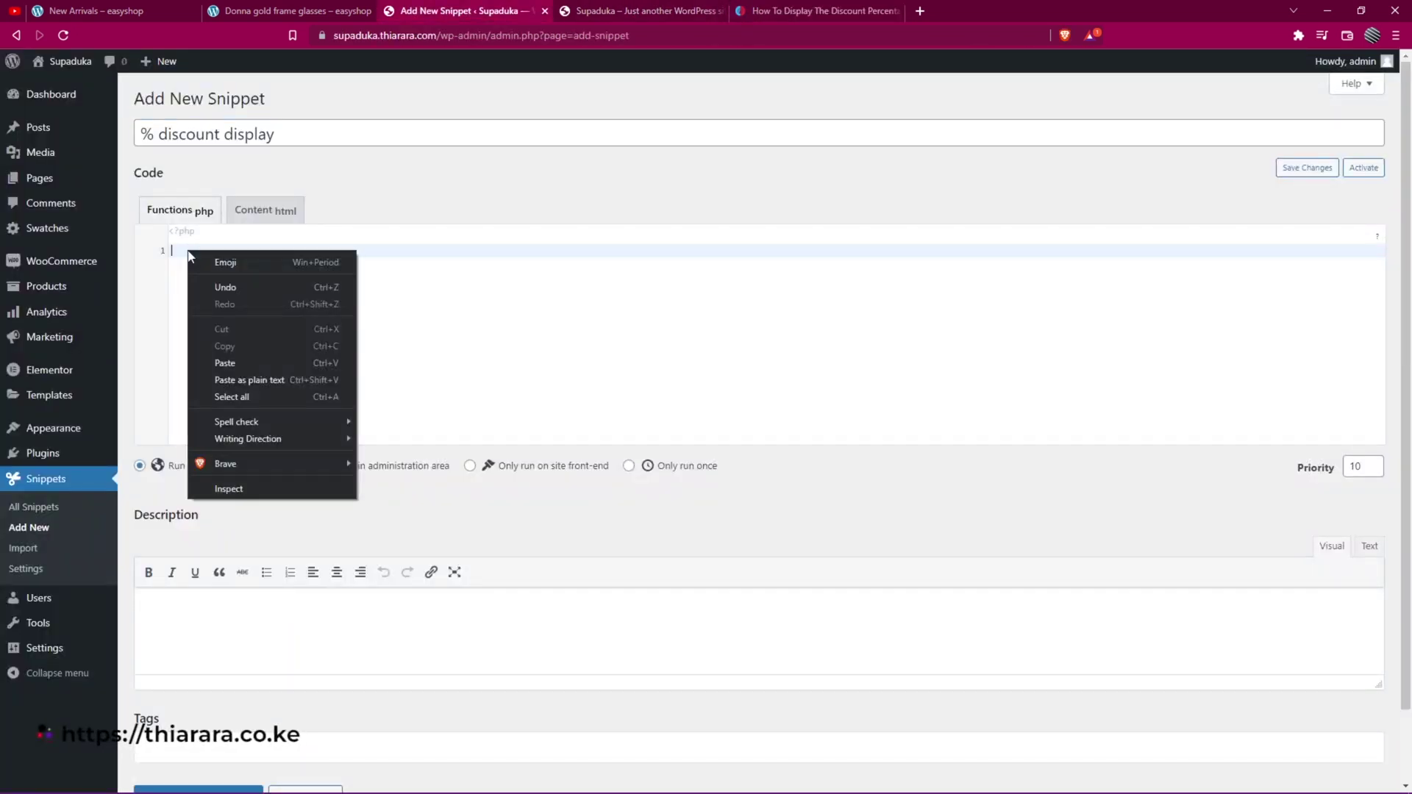
left_click(234, 363)
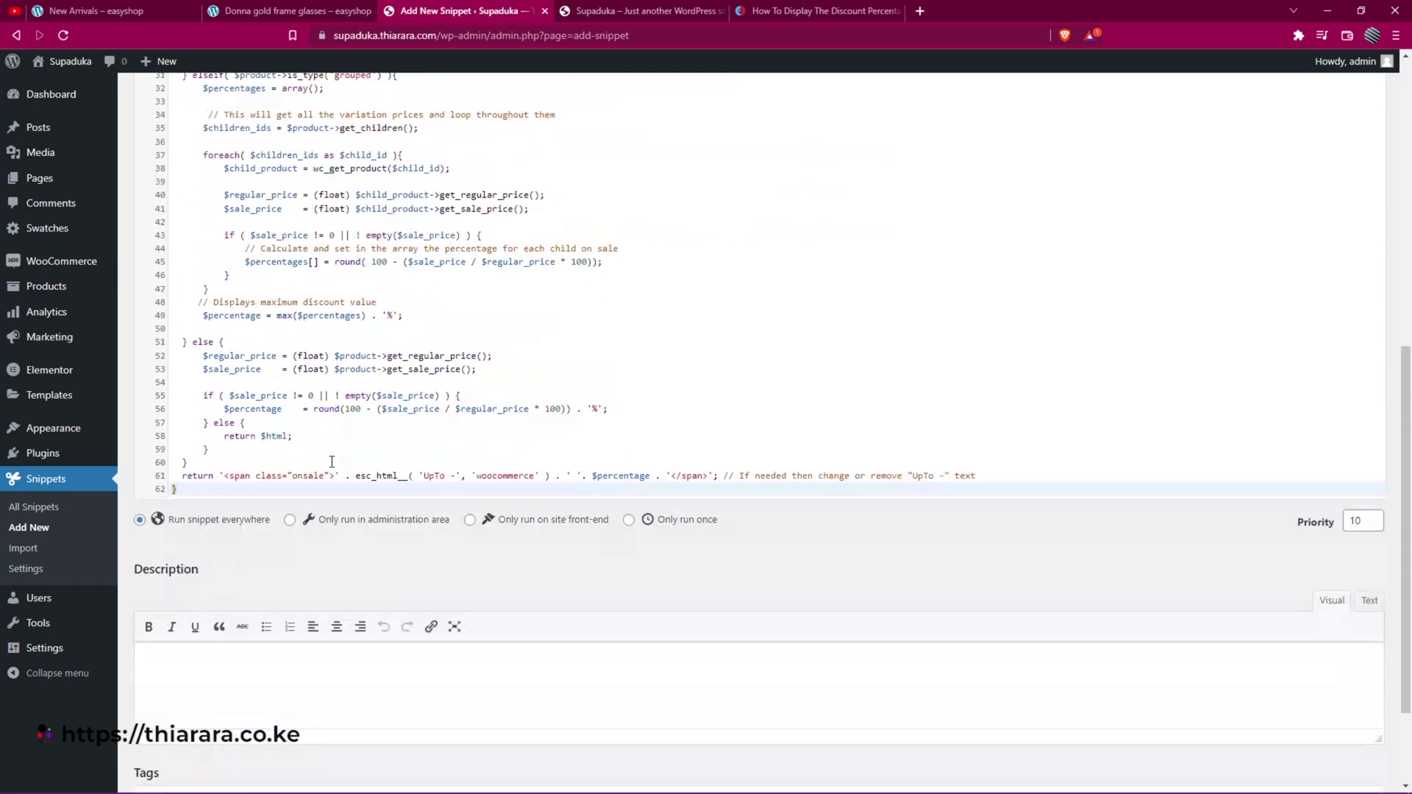
scroll(368, 449, "down", 2)
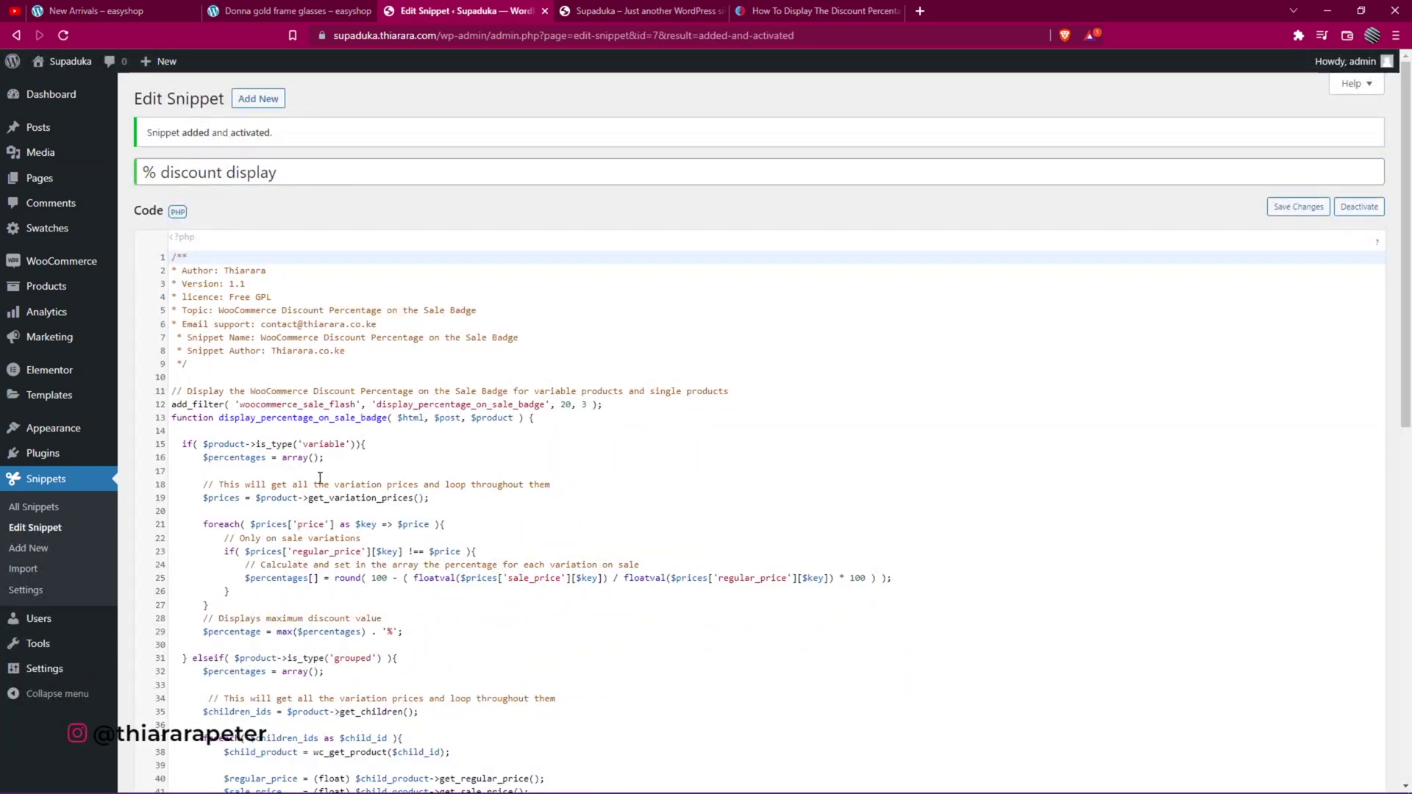
- Reload the Supaduka shop, check the UpTo badges, and open DNK Yellow Shoes
left_click(672, 11)
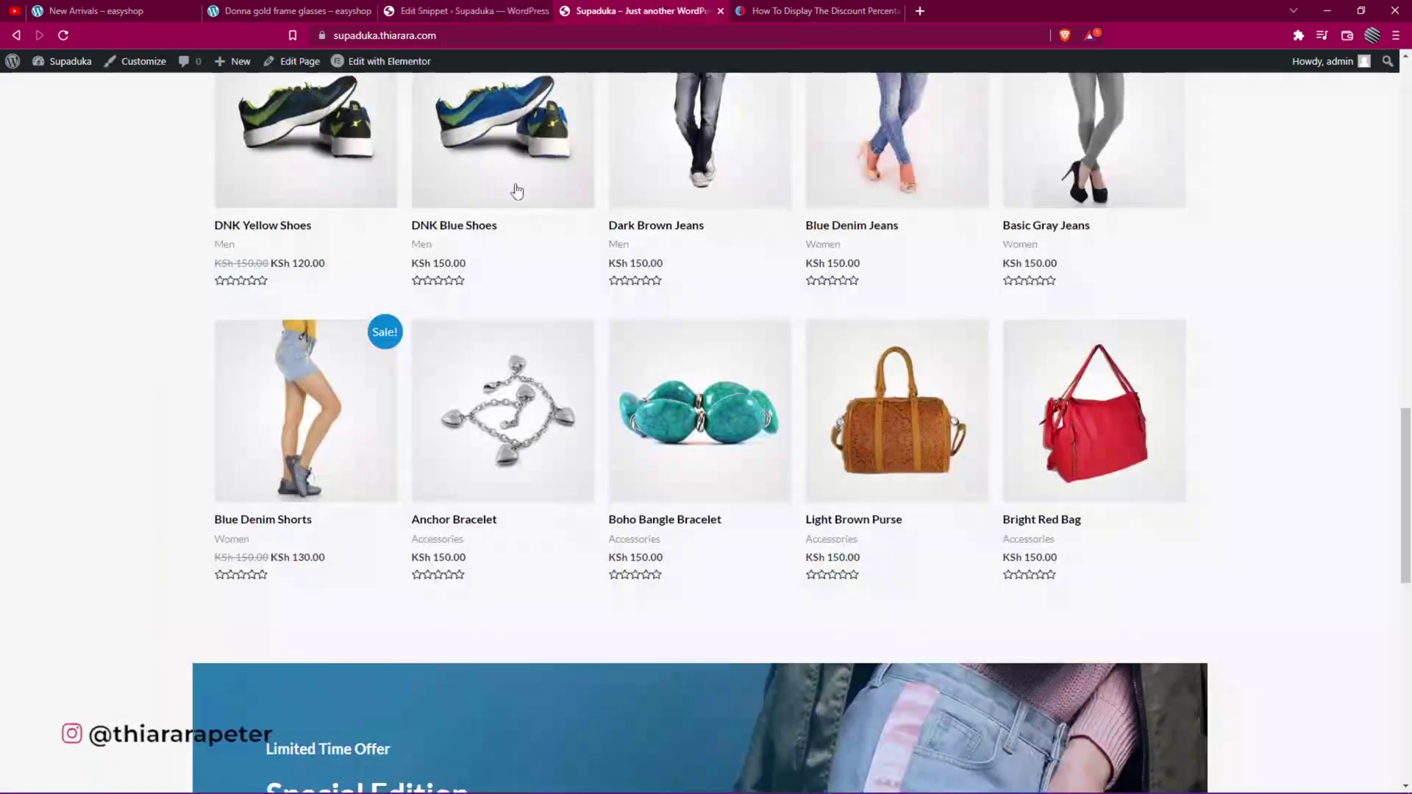
scroll(419, 304, "up", 3)
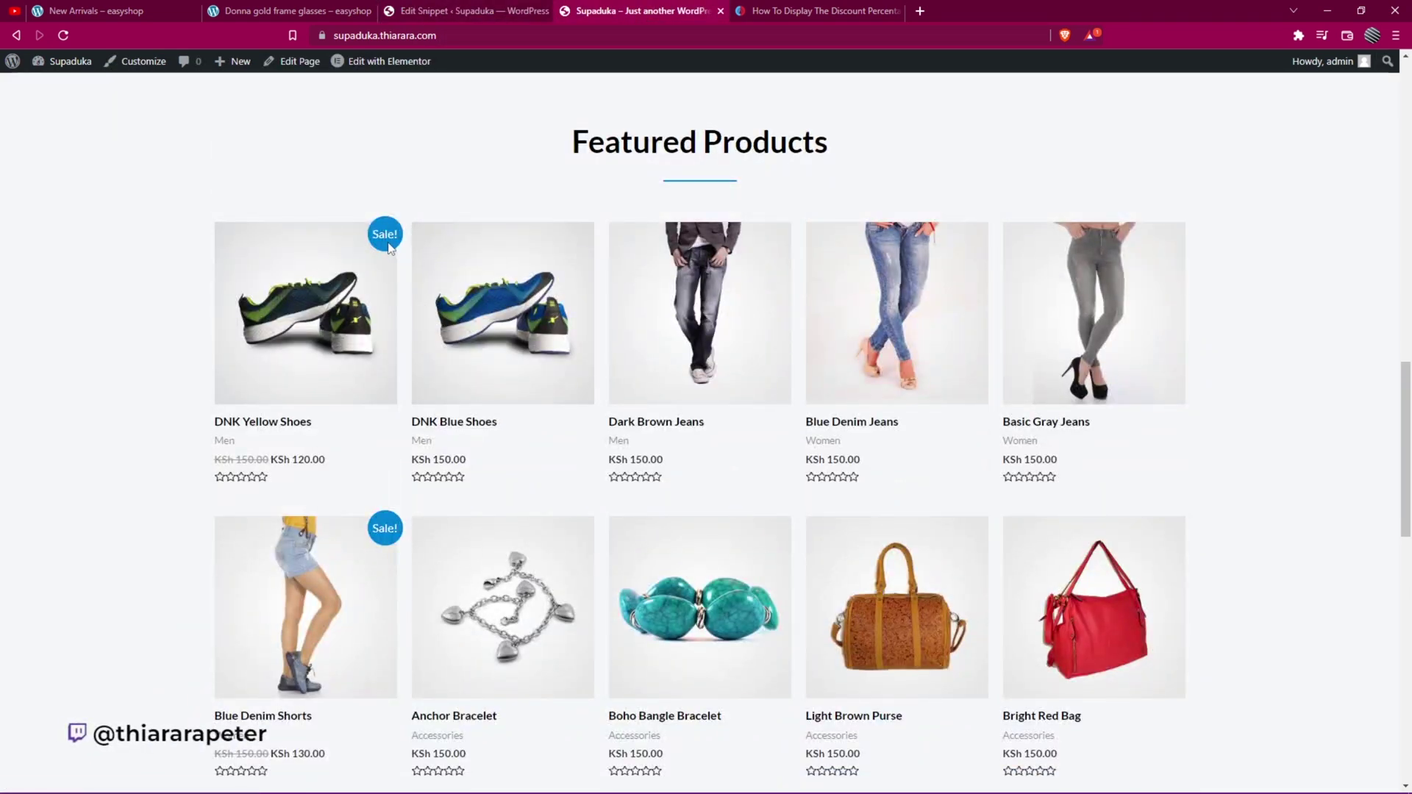
left_click(64, 35)
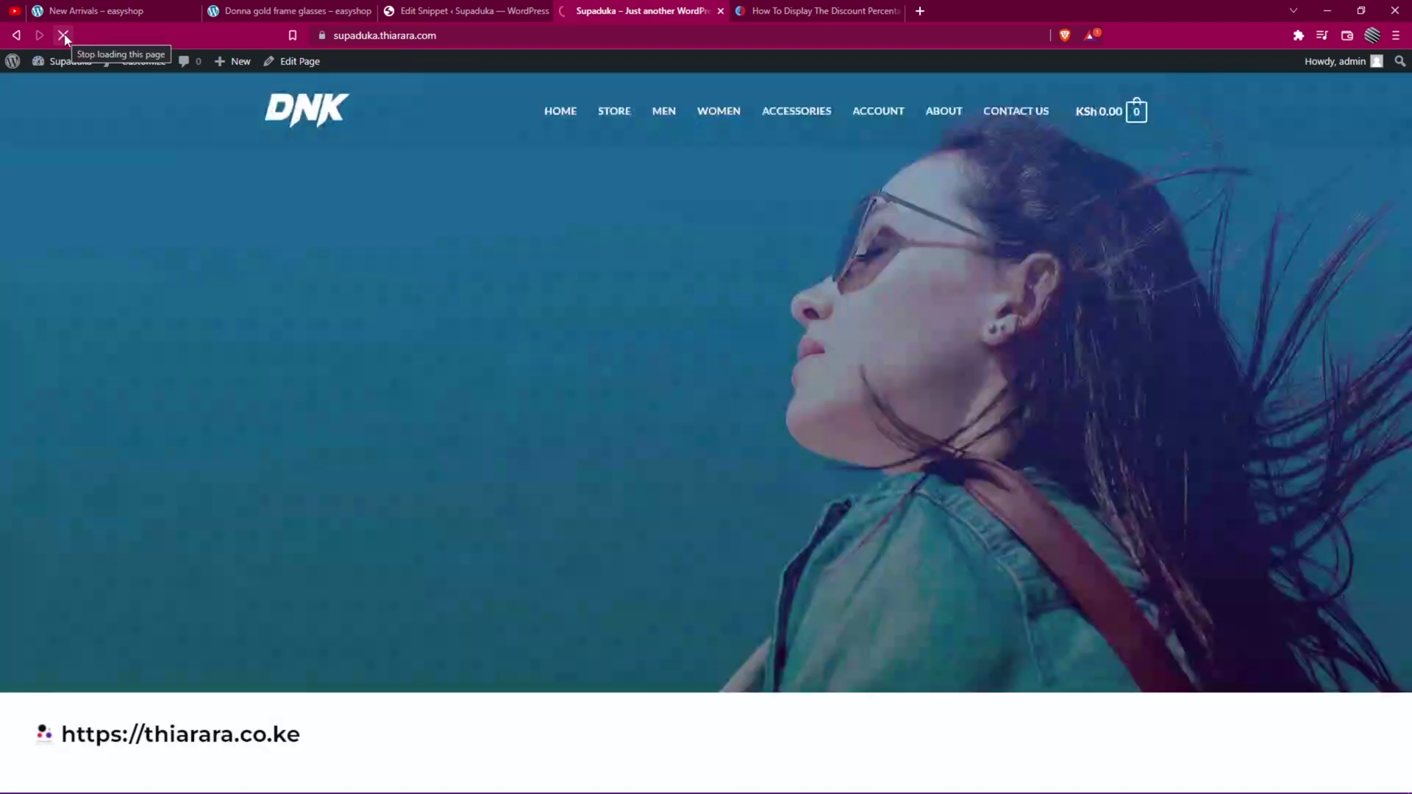
scroll(498, 293, "down", 3)
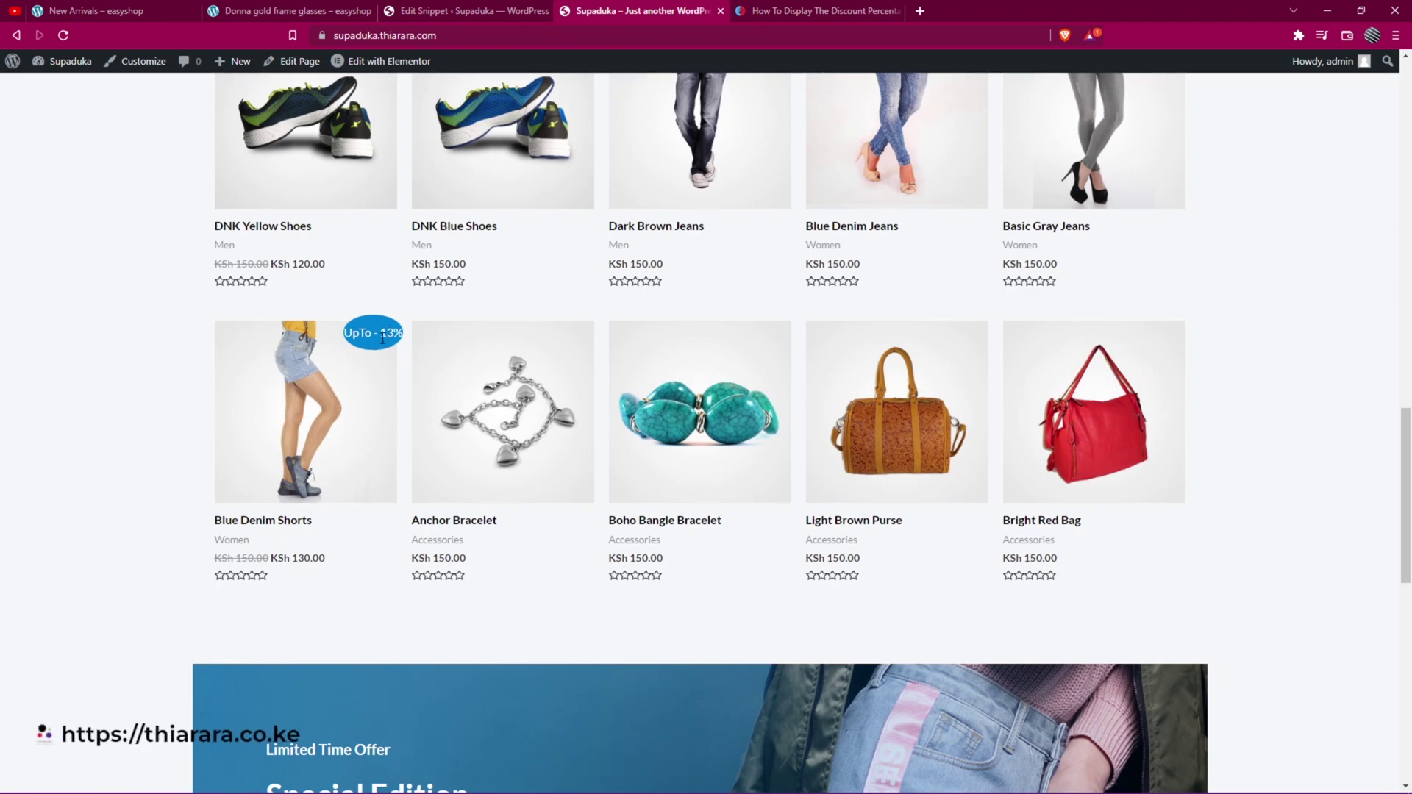
scroll(381, 337, "up", 3)
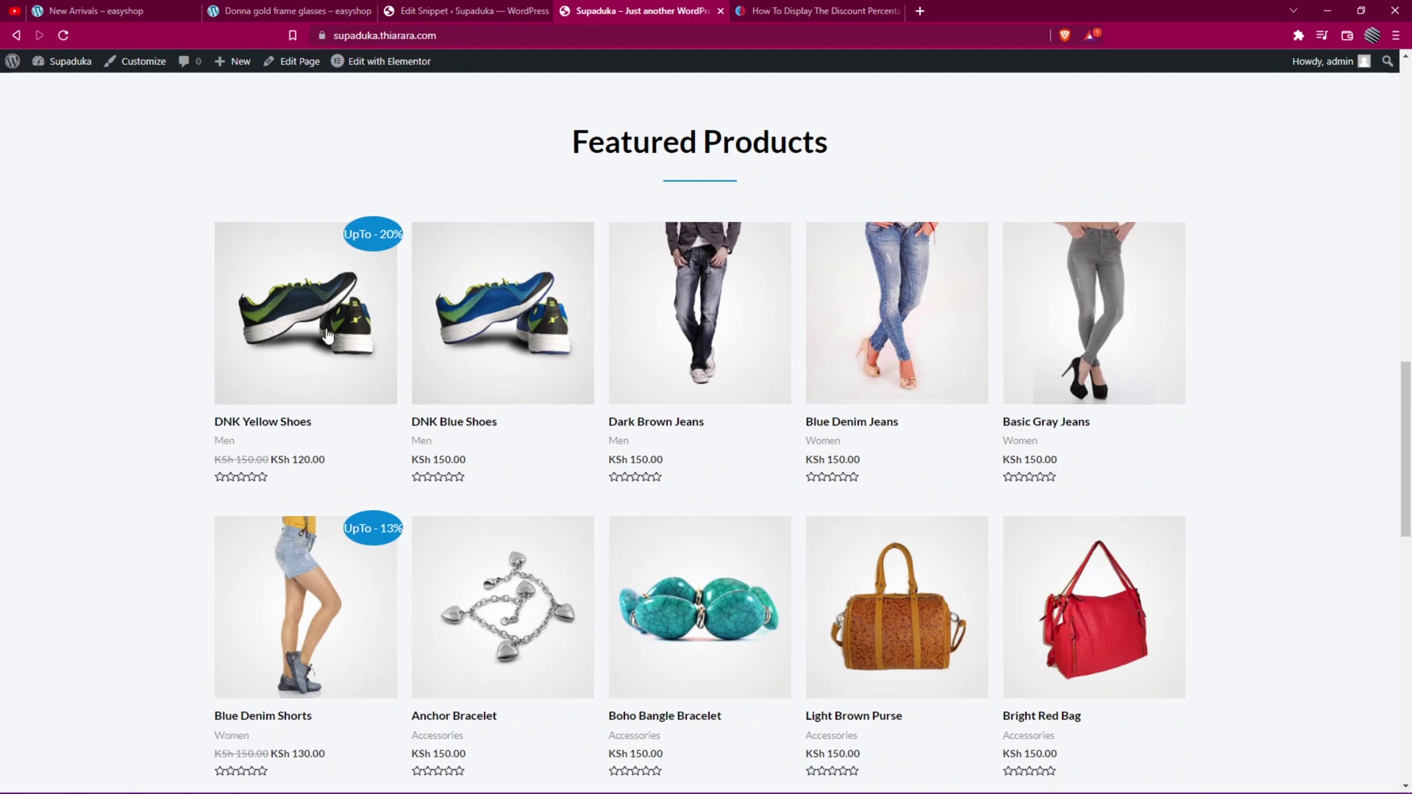
left_click(328, 335)
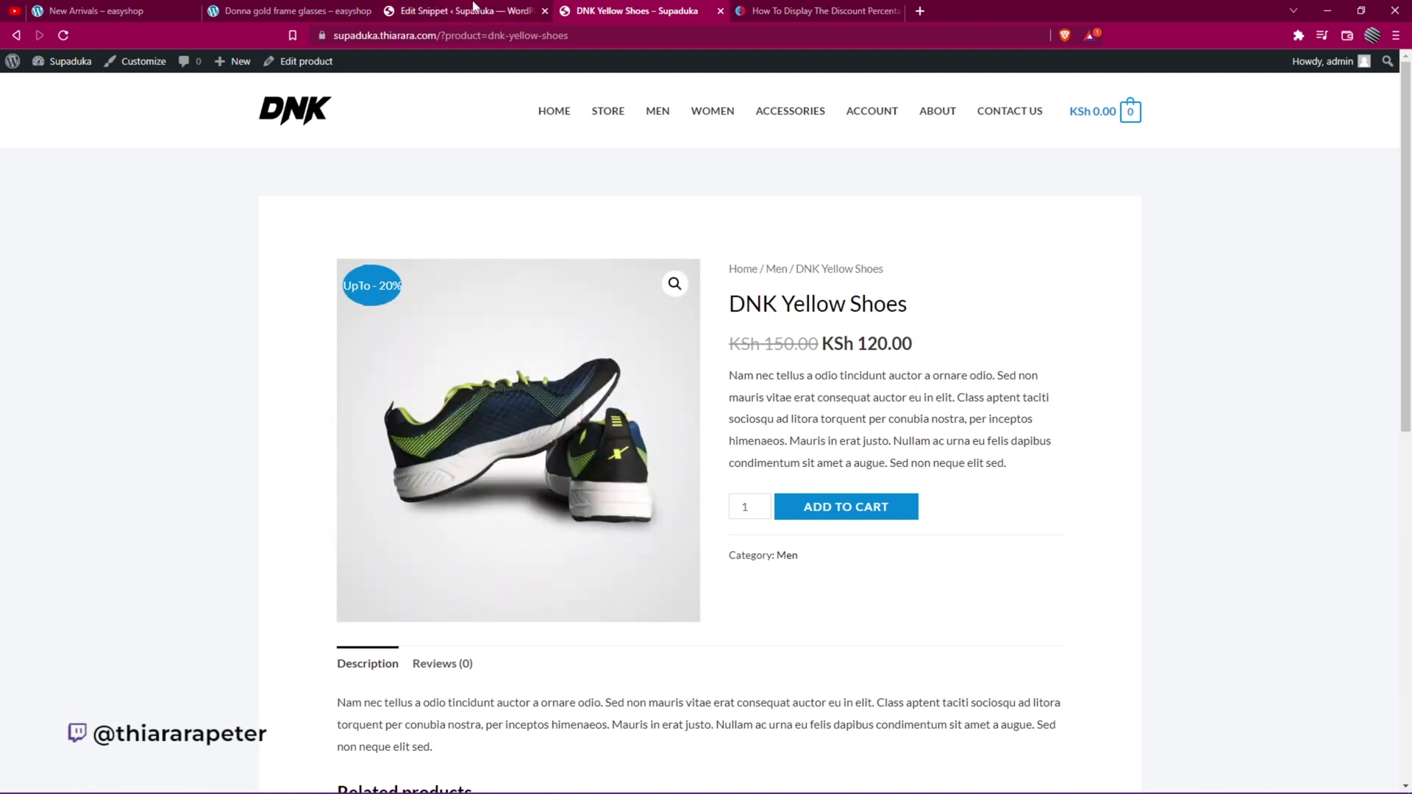
- Replace 'UpTo' with 'SAVE' in the badge code and its comment, then save
left_click(494, 10)
scroll(354, 333, "down", 5)
scroll(354, 333, "down", 1)
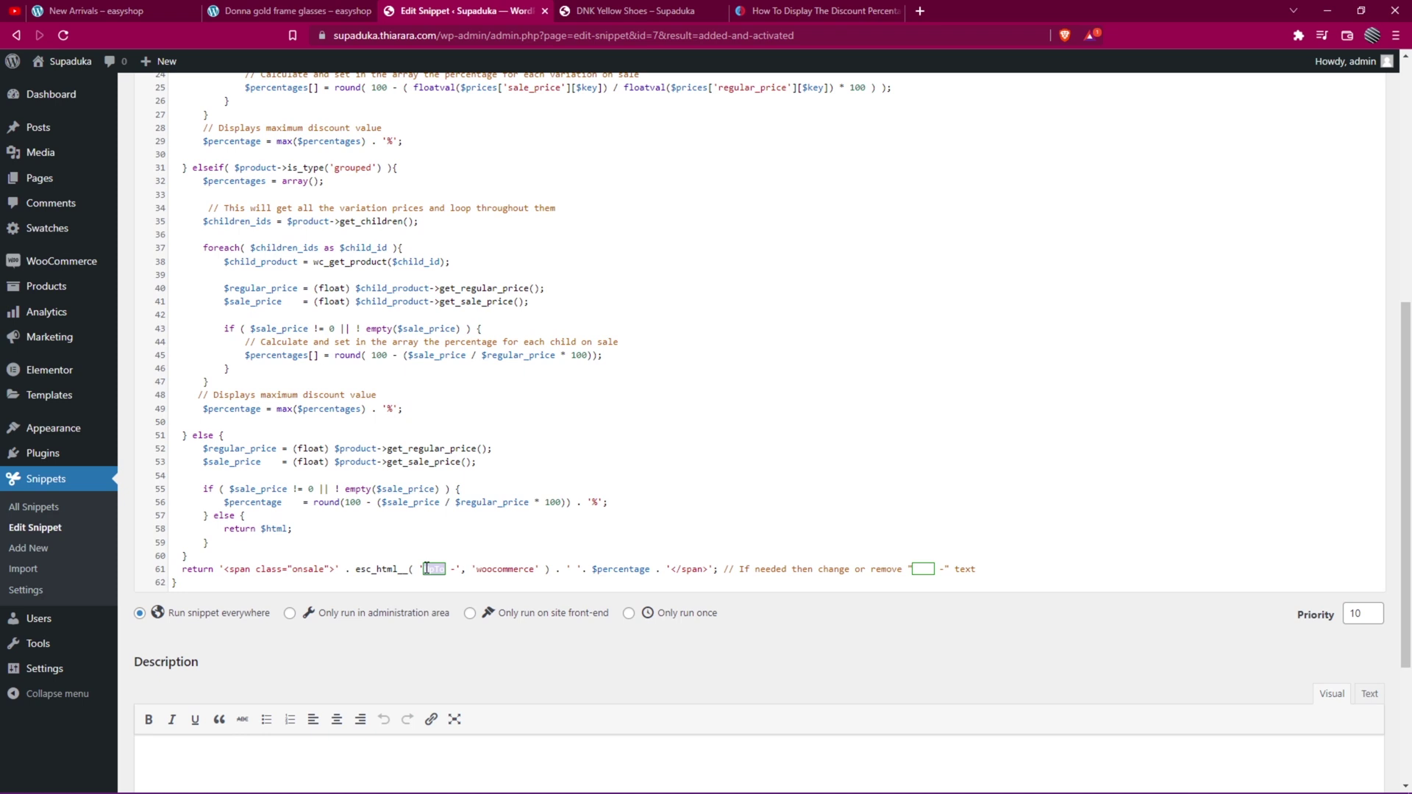
key("BackSpace")
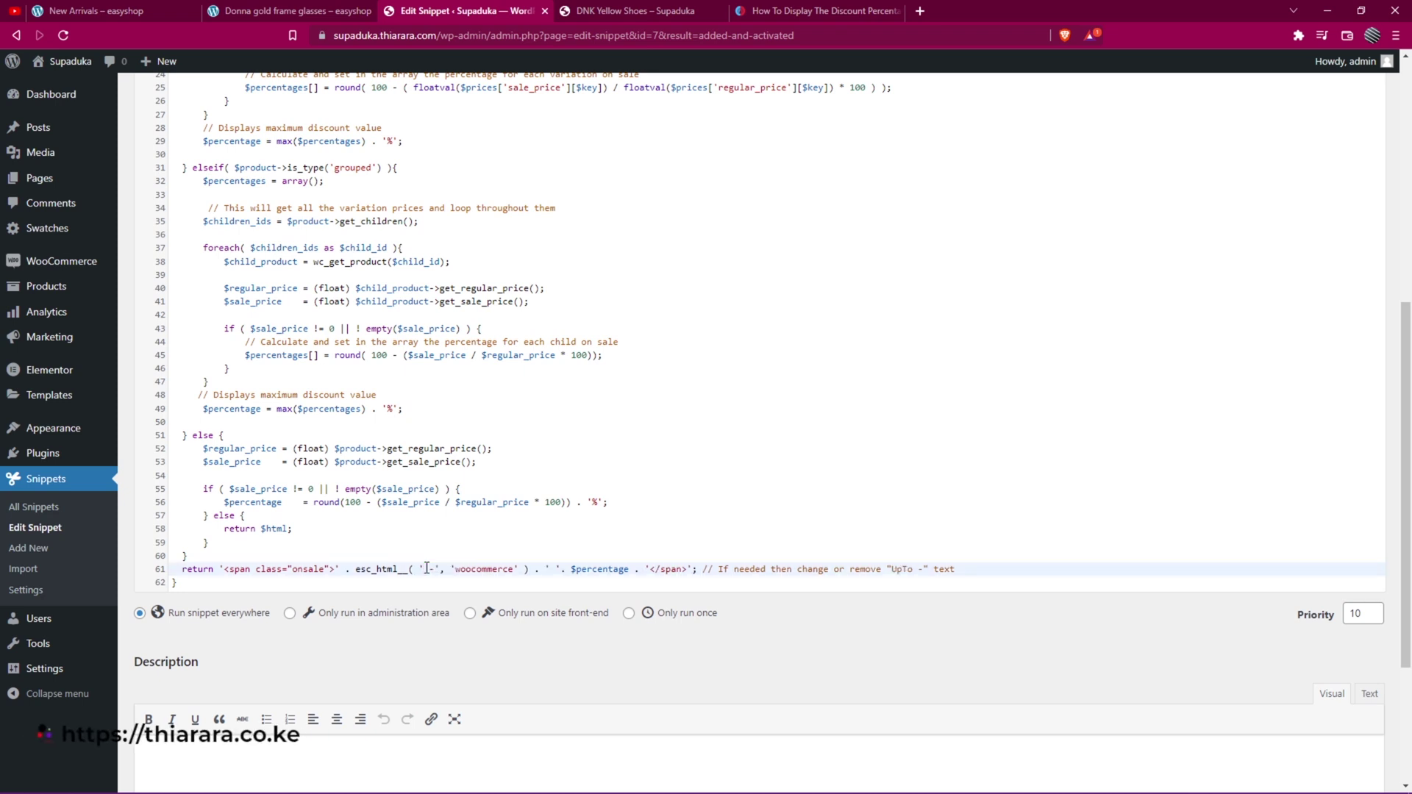
type("SA")
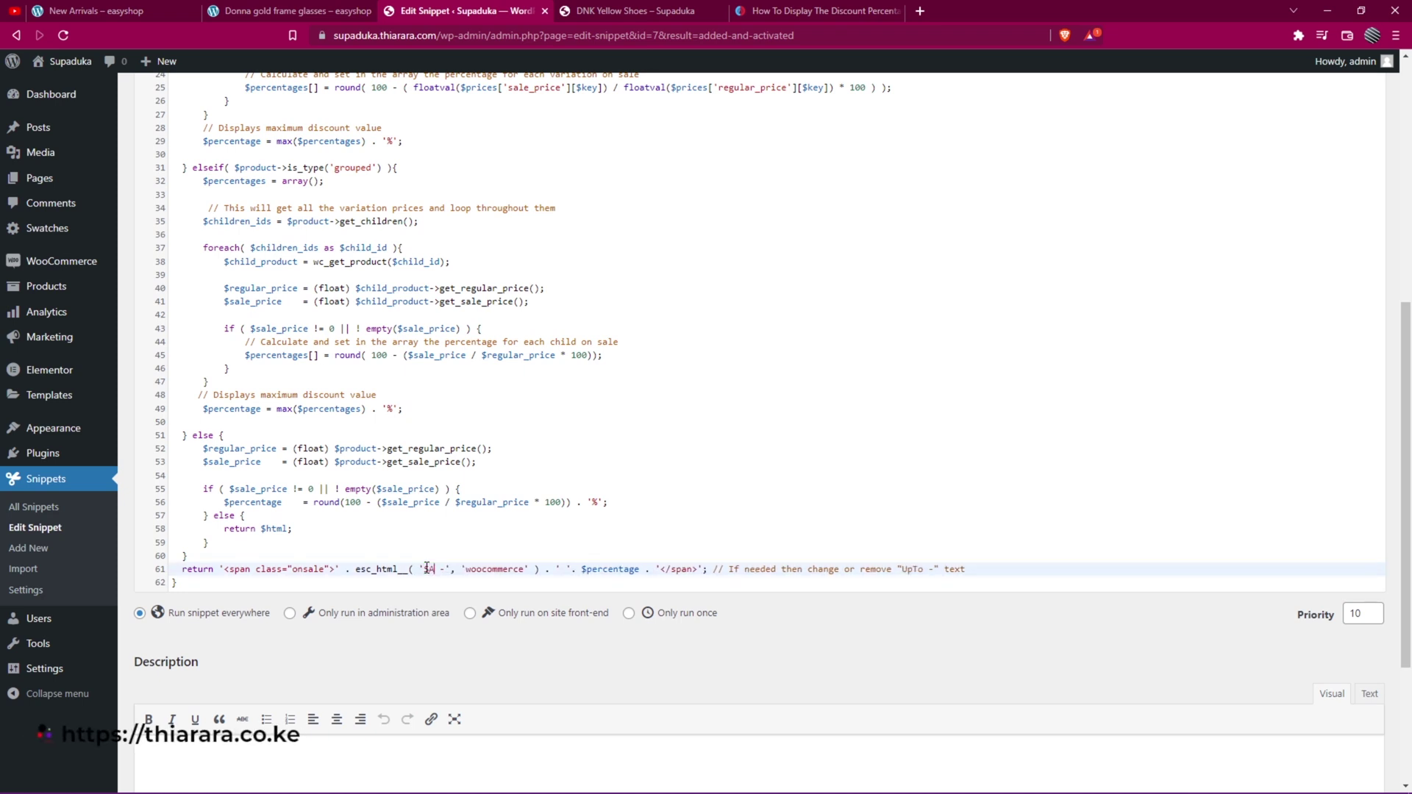
type("VE")
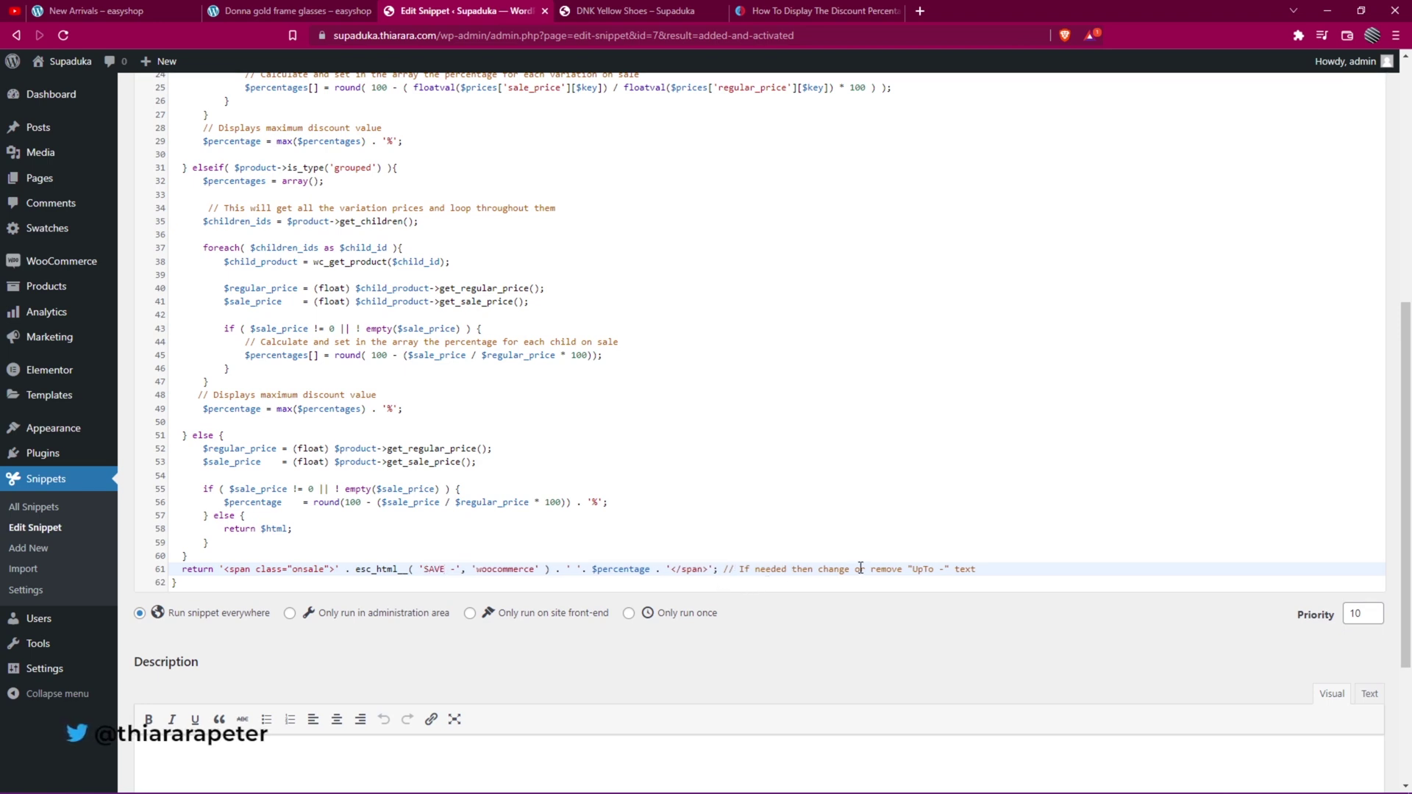
left_click_drag(935, 570, 910, 572)
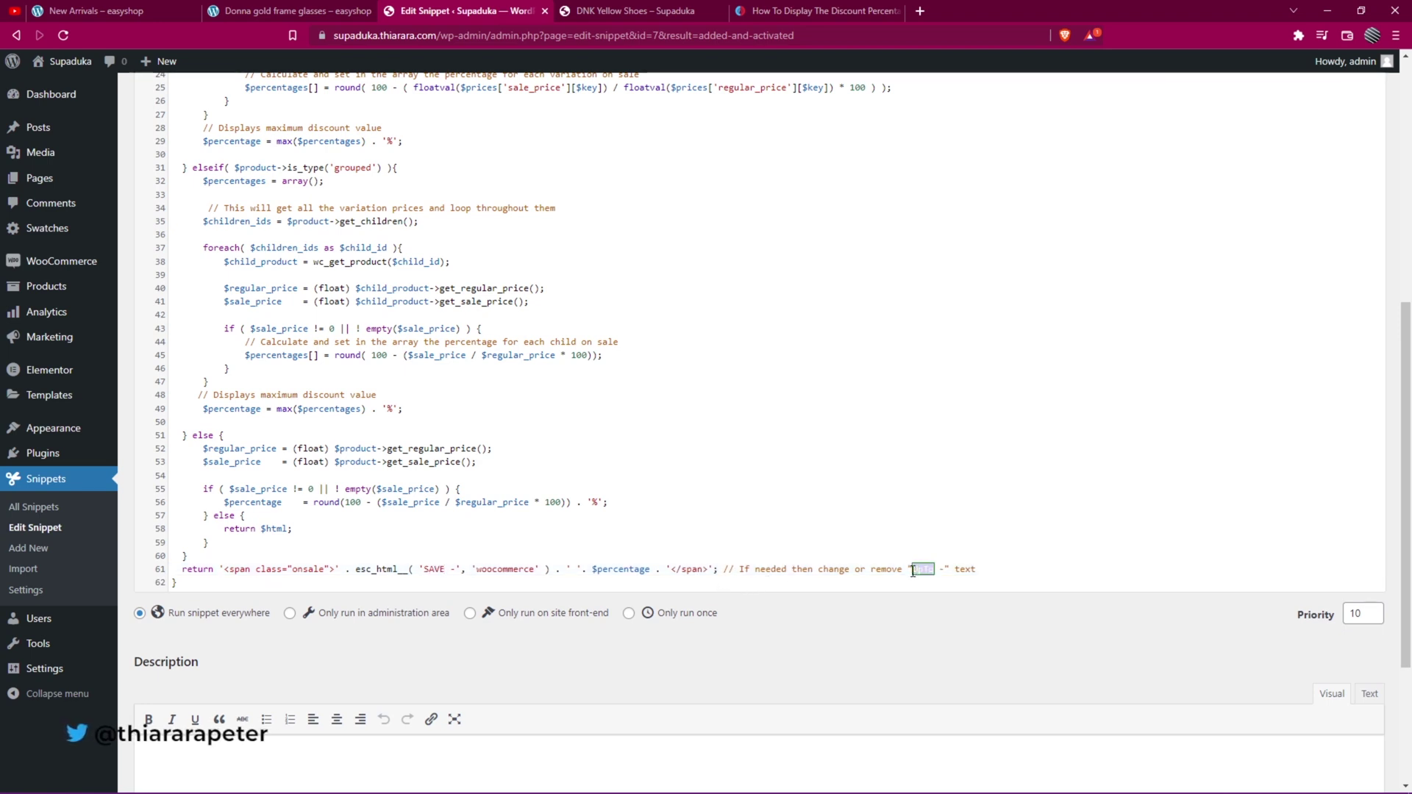
type("S")
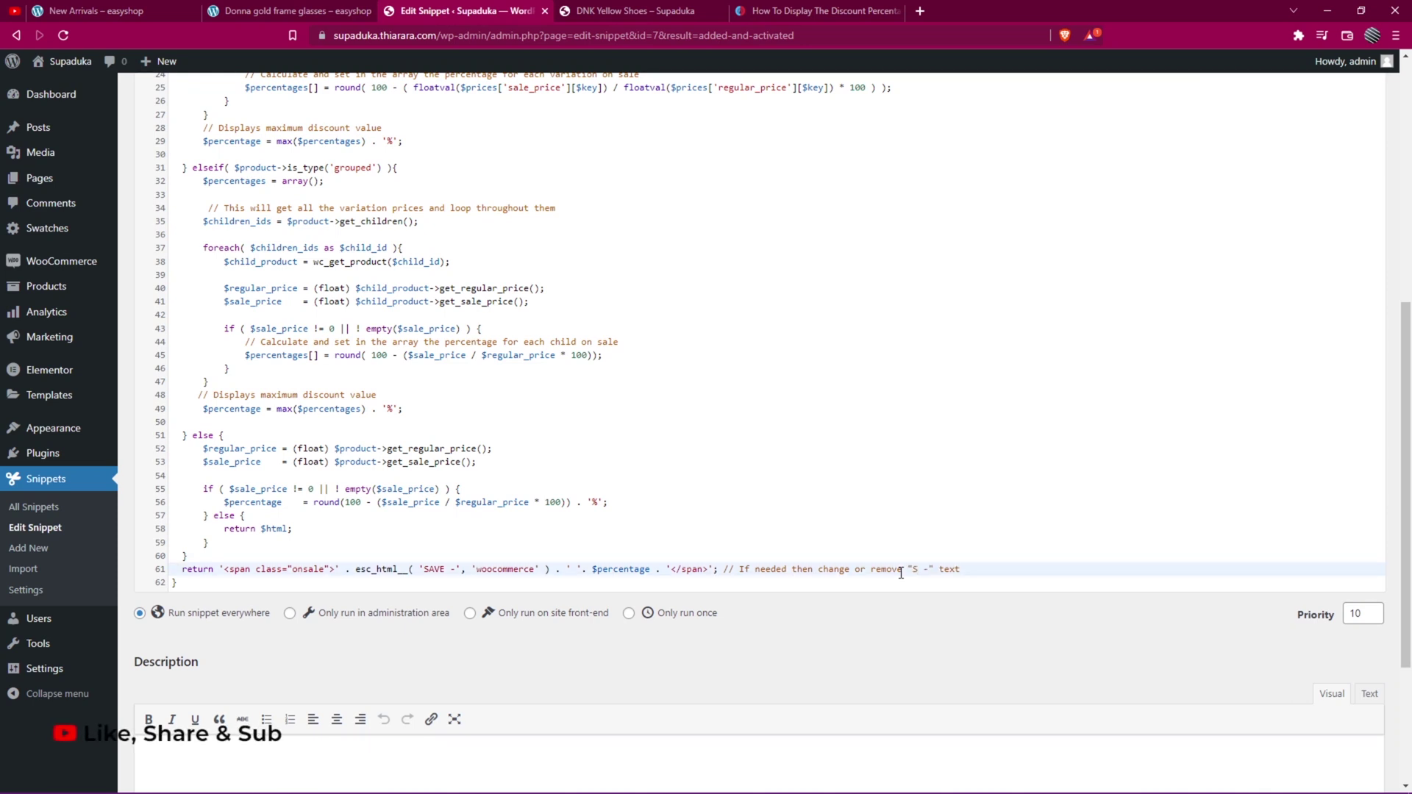
type("AV")
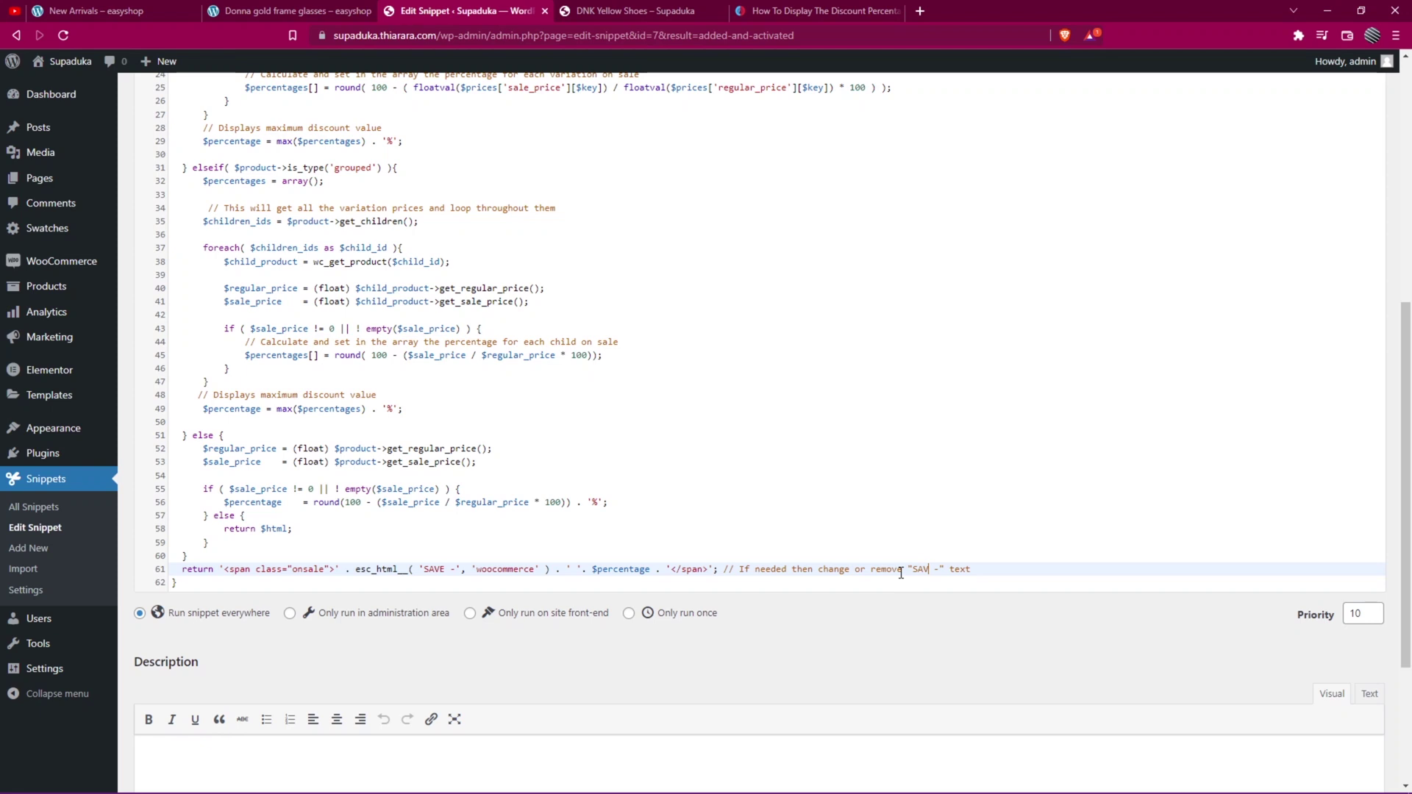
type("E")
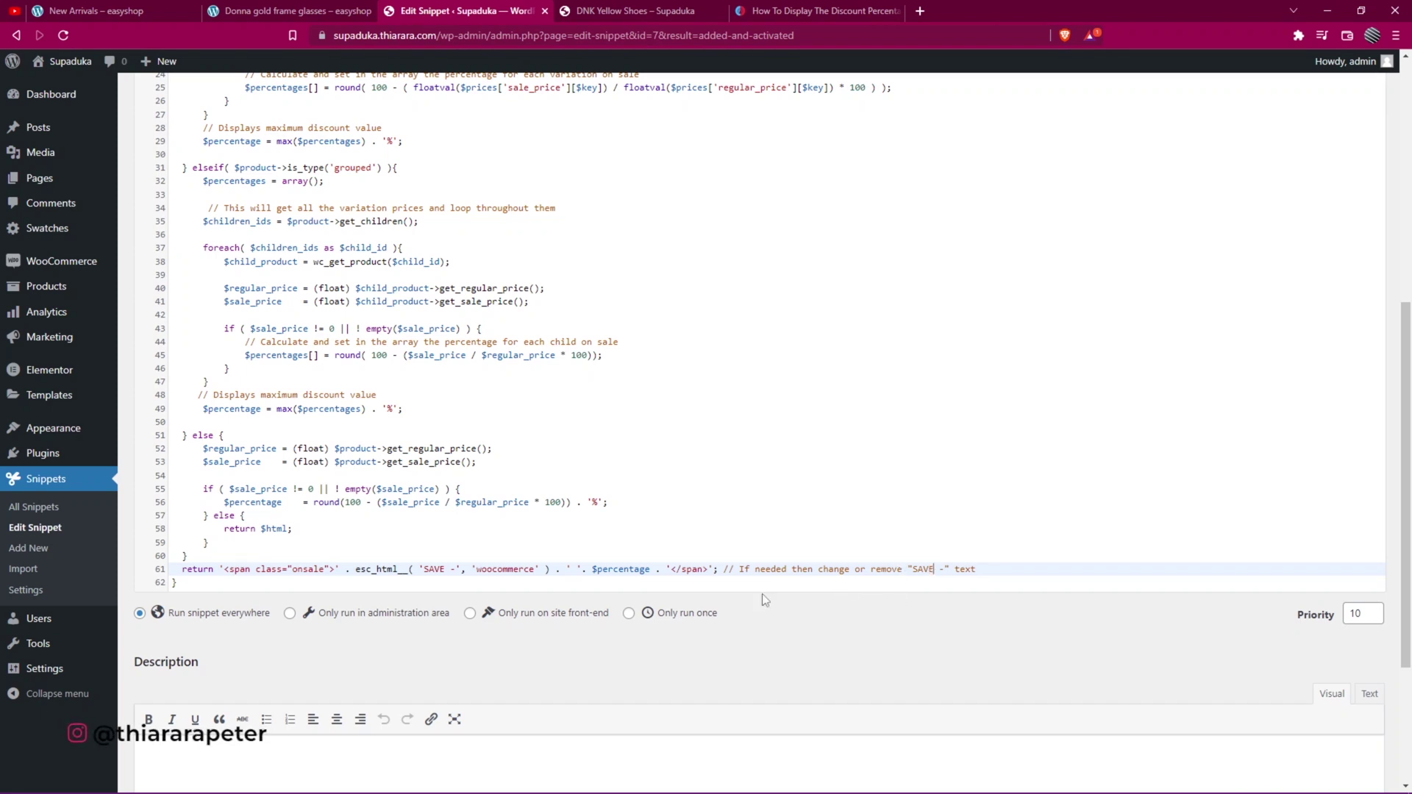
scroll(762, 593, "down", 3)
left_click(173, 721)
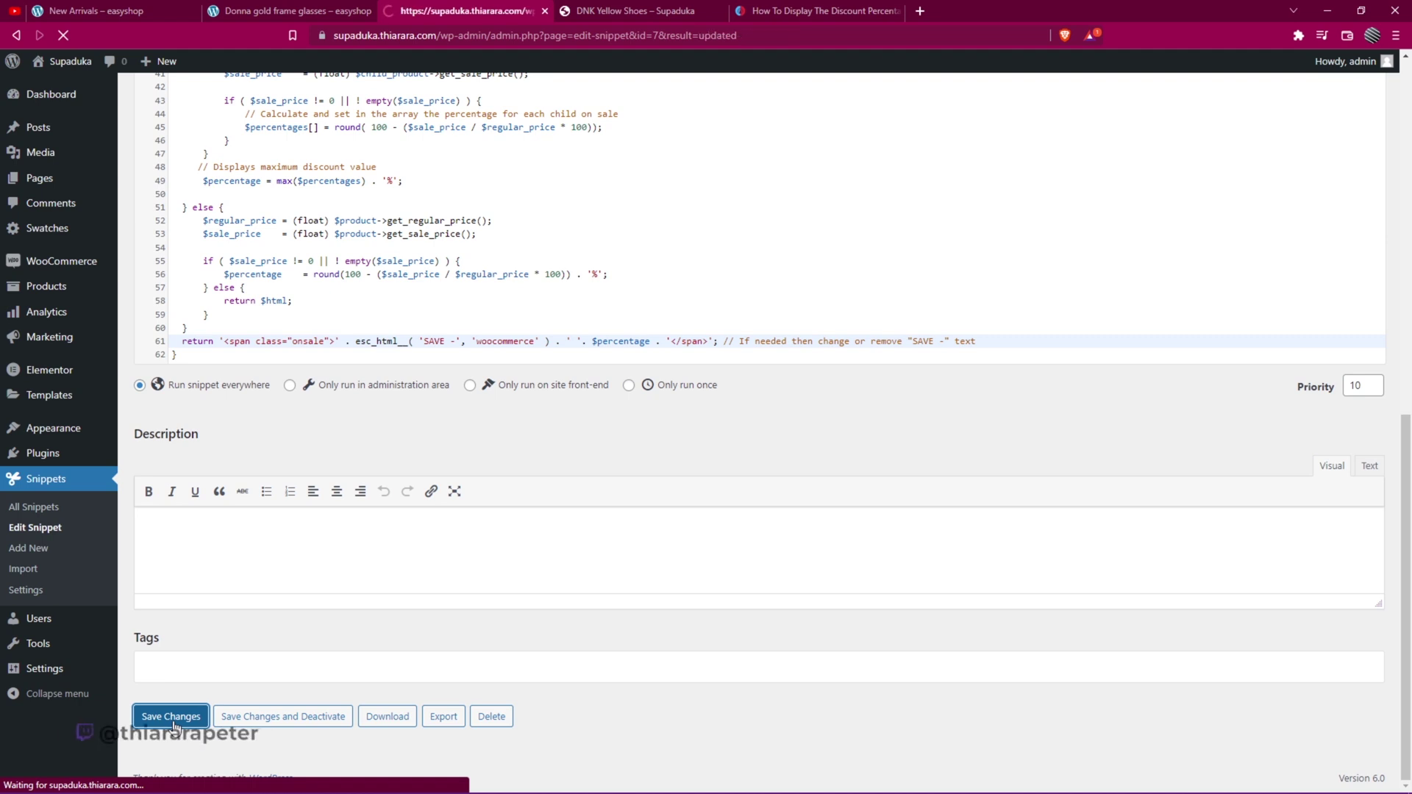
key("ctrl+Tab")
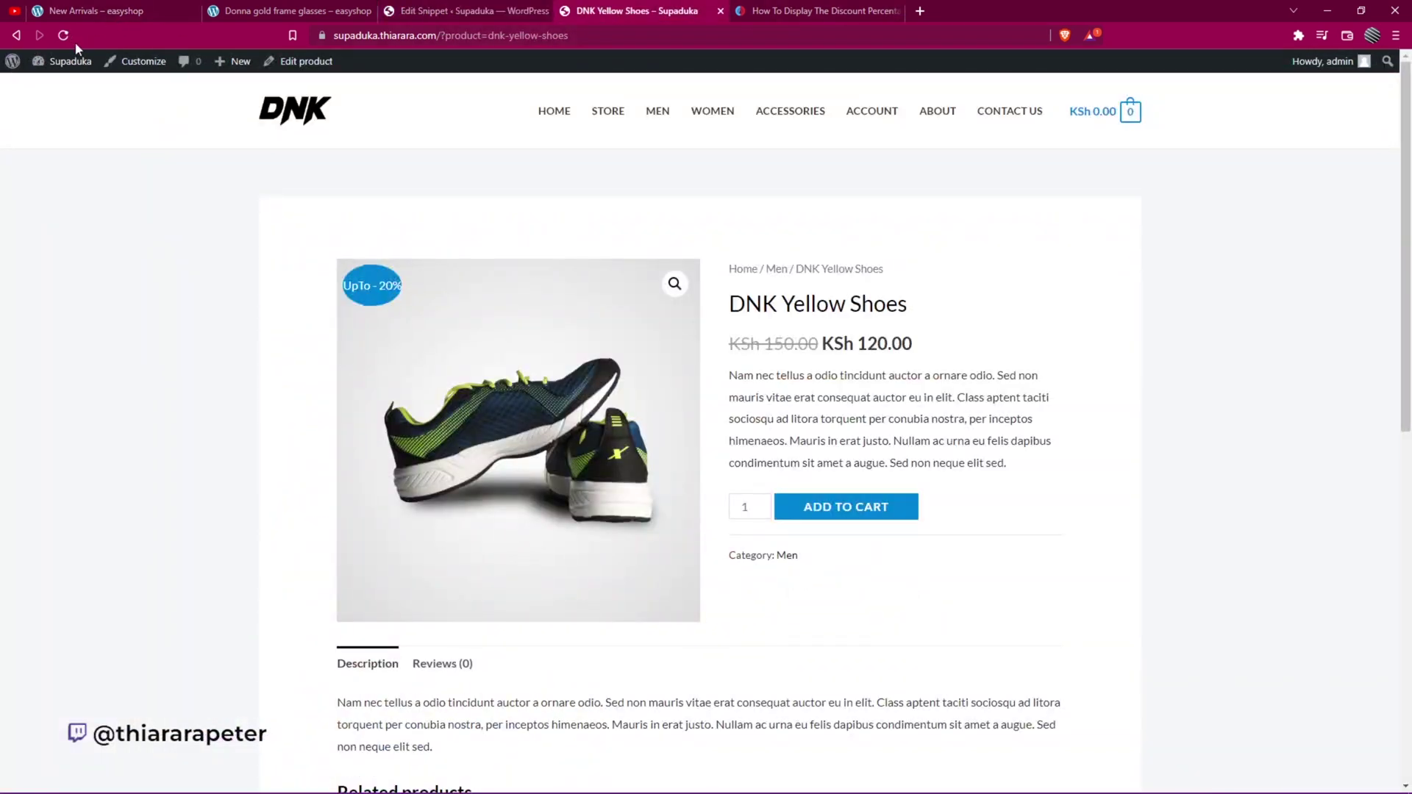
- Reload DNK Yellow Shoes to see 'SAVE - 20%', then browse the store's SAVE badges
left_click(64, 35)
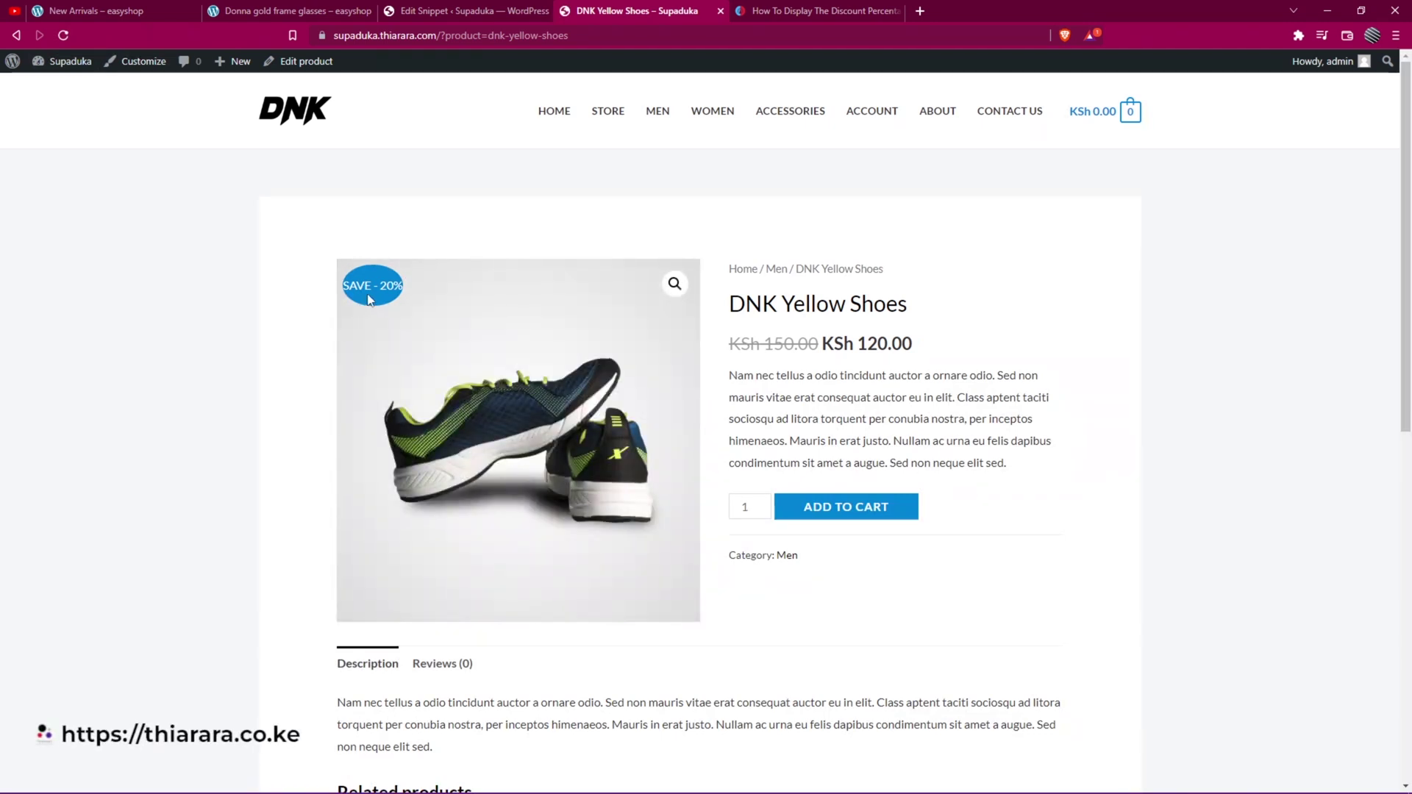
left_click(607, 112)
scroll(956, 441, "down", 3)
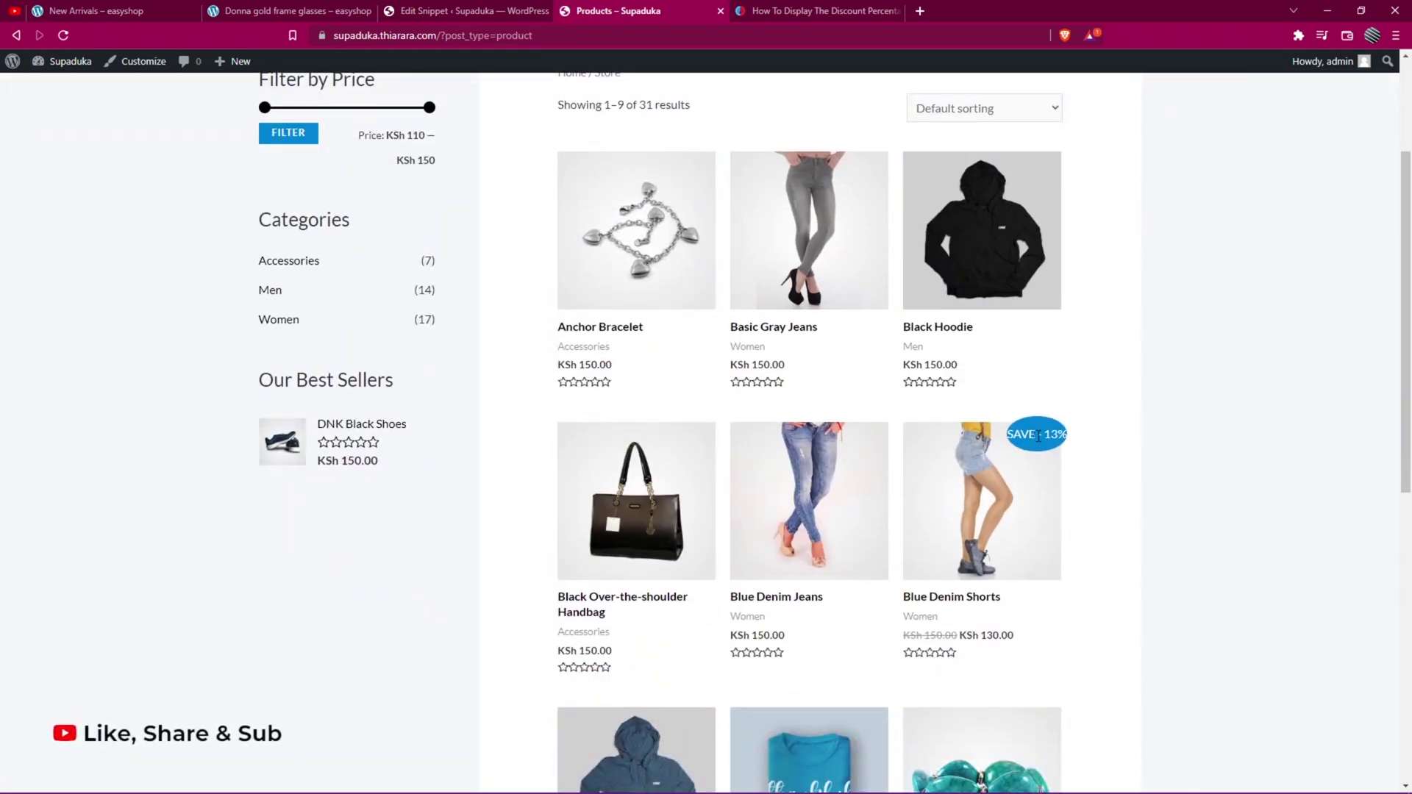
scroll(1037, 436, "down", 3)
scroll(956, 412, "down", 5)
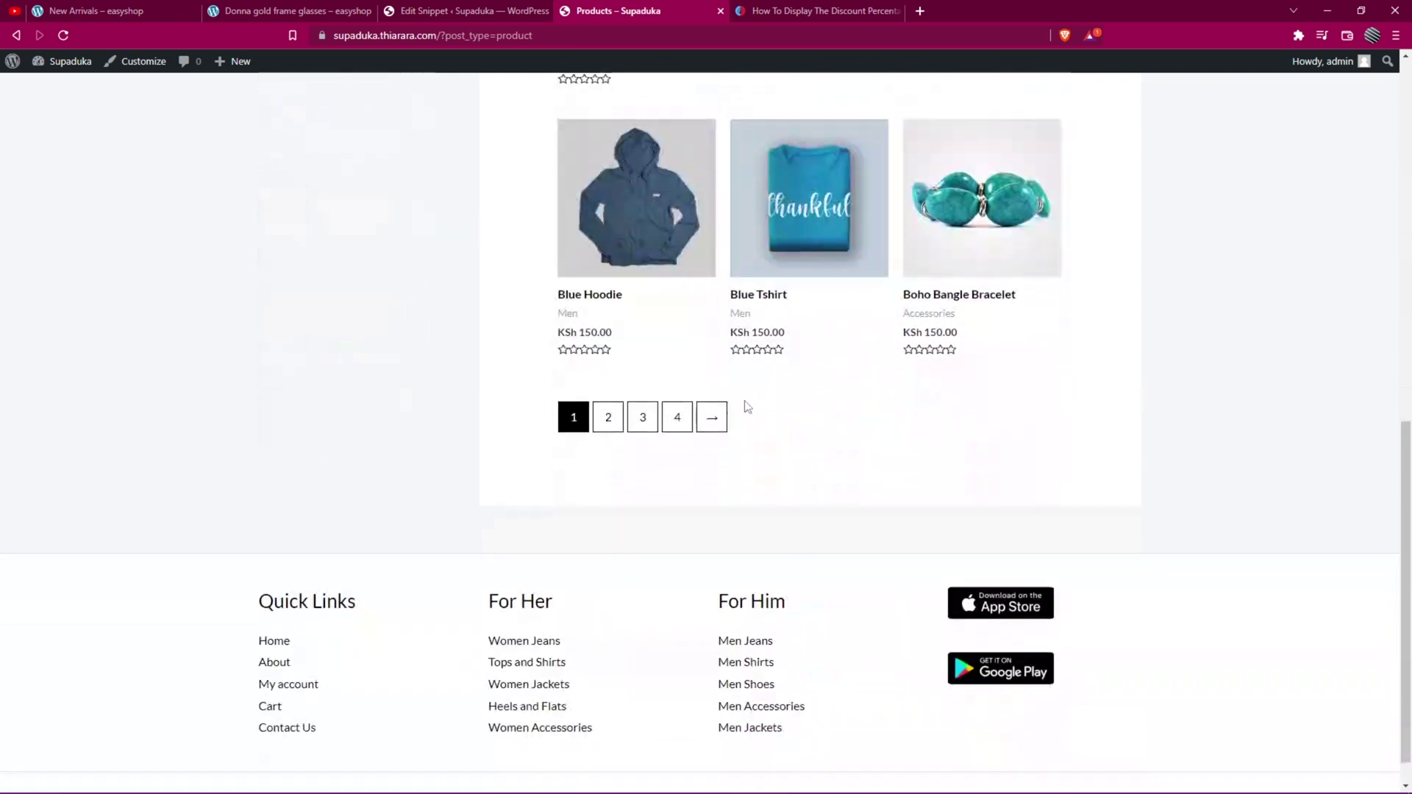